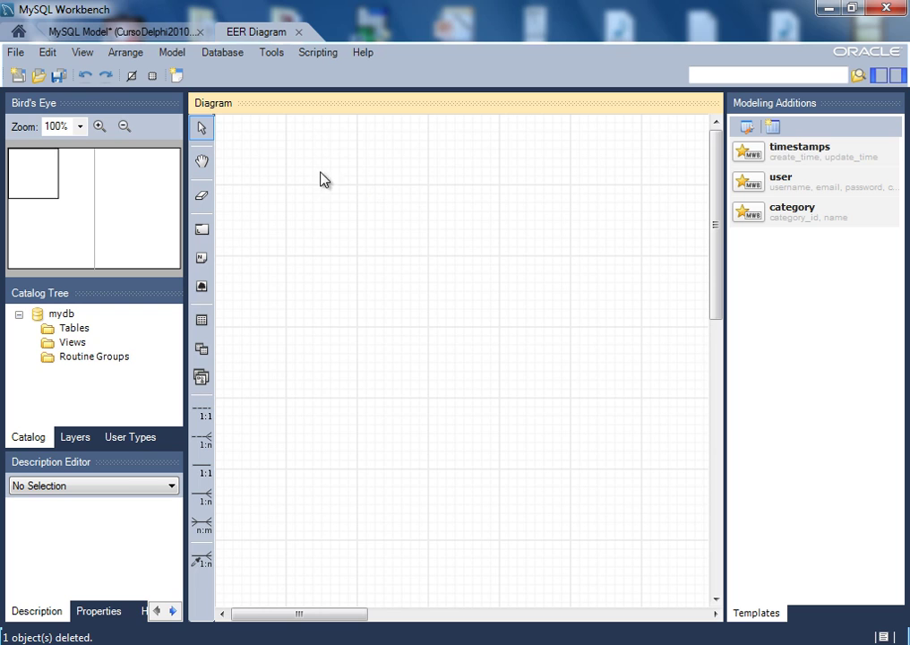
# Place six new tables in the mydb schema, spread across the empty diagram
pyautogui.click(204, 324)
pyautogui.click(202, 321)
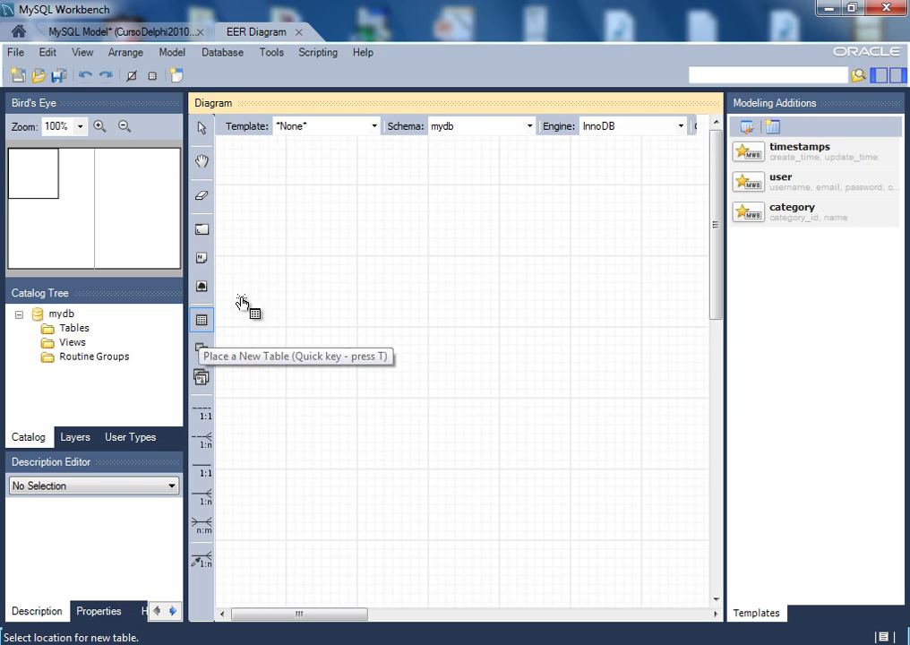
pyautogui.click(271, 192)
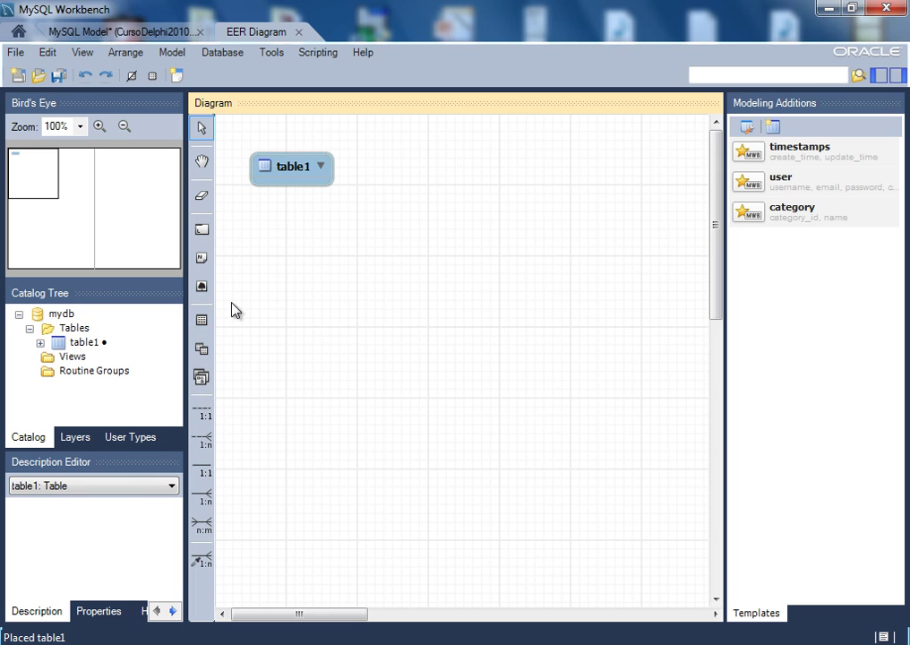
pyautogui.click(203, 322)
pyautogui.click(433, 187)
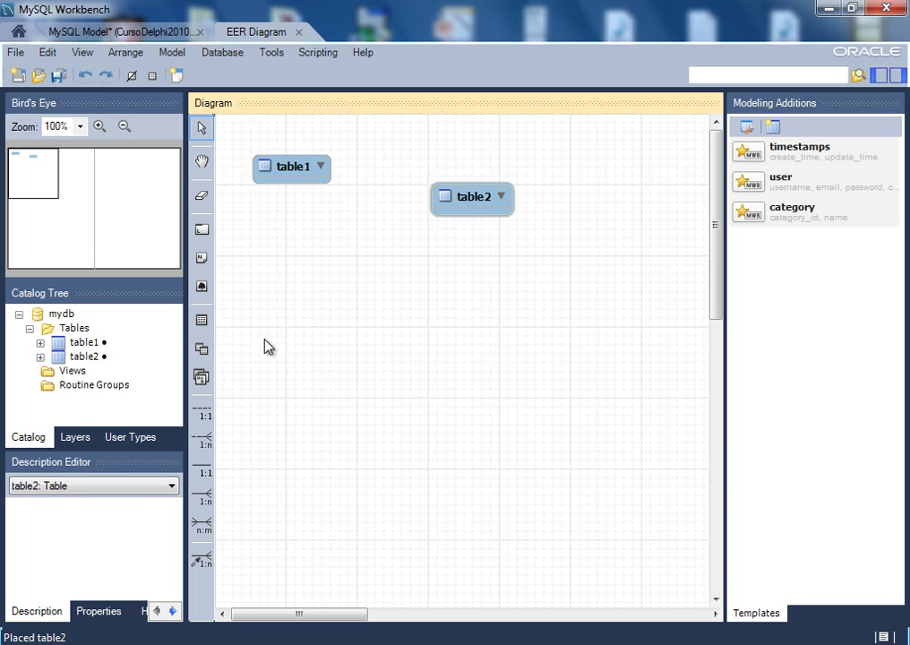
pyautogui.click(202, 319)
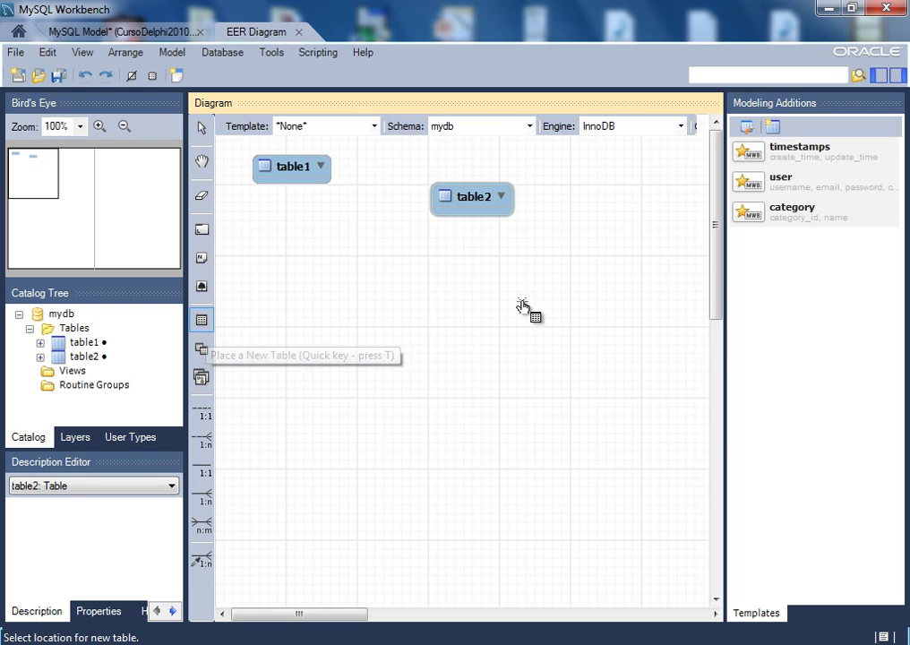
pyautogui.click(608, 247)
pyautogui.click(202, 320)
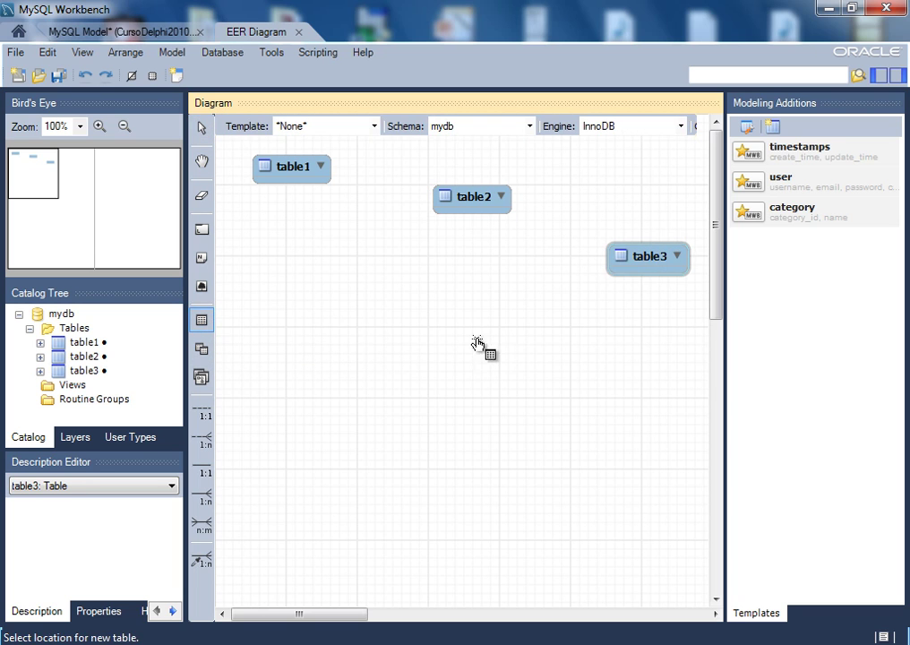
pyautogui.click(416, 338)
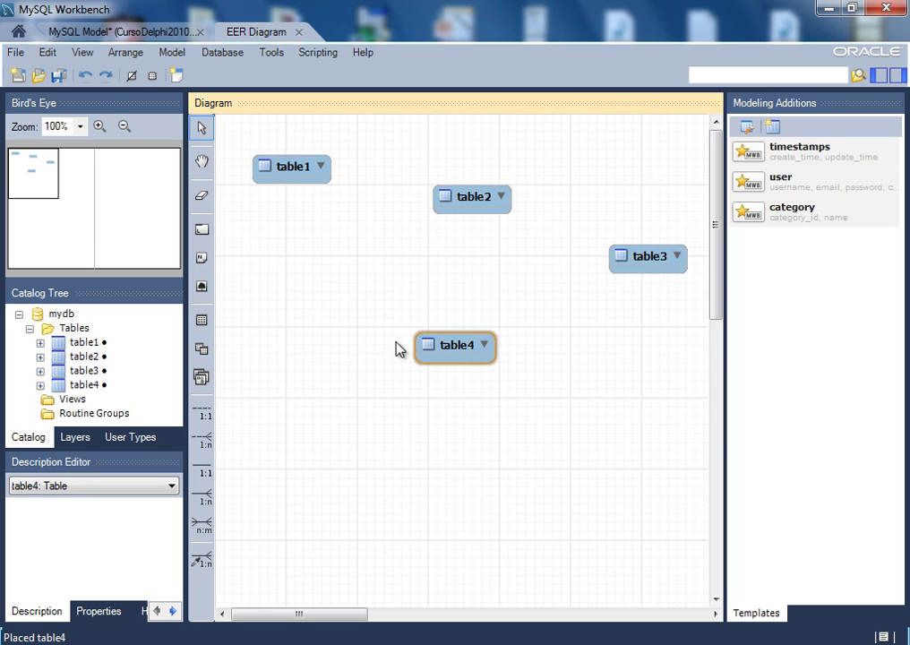
pyautogui.click(203, 320)
pyautogui.click(619, 367)
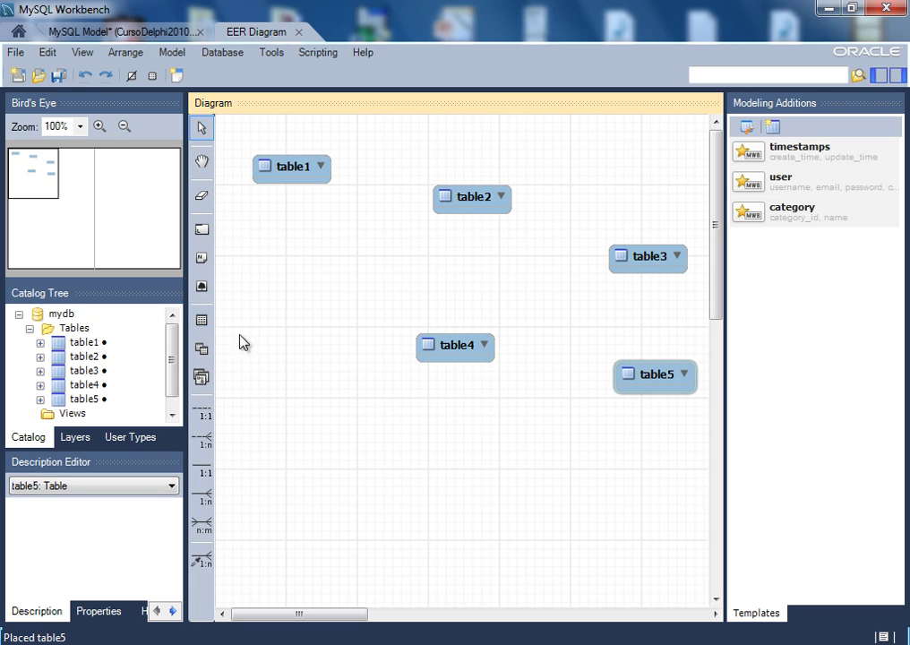
pyautogui.click(203, 320)
pyautogui.click(559, 459)
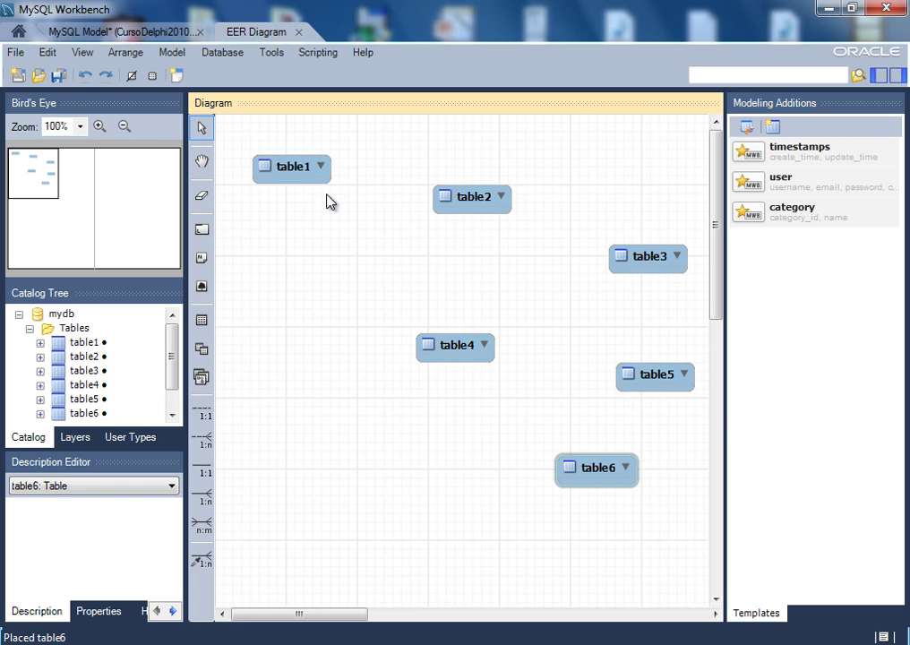
# Enlarge the table1 figure downward and to both sides to make room for its columns
pyautogui.click(298, 183)
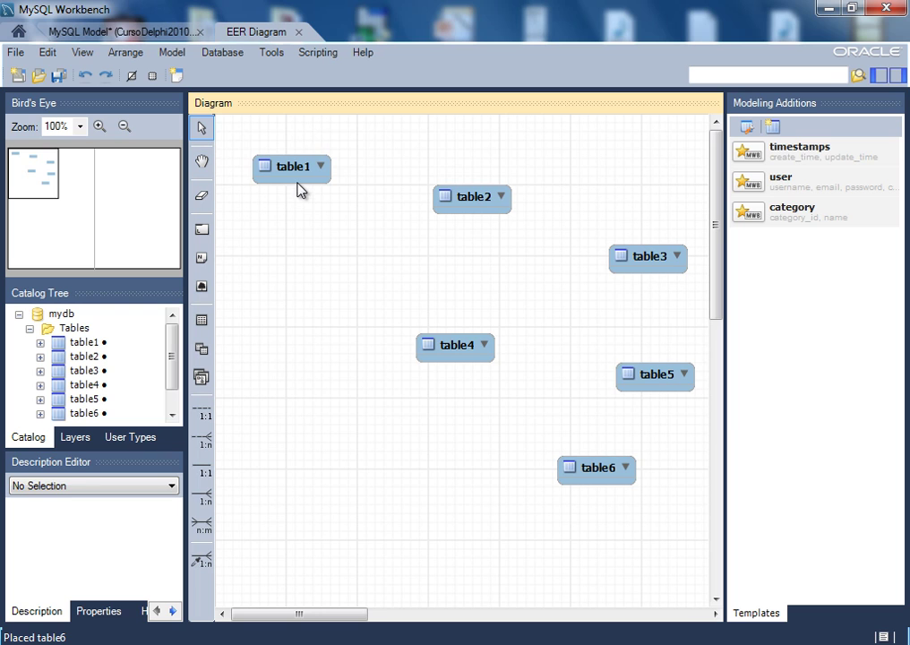
pyautogui.moveTo(295, 186); pyautogui.dragTo(292, 309)
pyautogui.moveTo(332, 235); pyautogui.dragTo(415, 235)
pyautogui.moveTo(255, 233); pyautogui.dragTo(234, 236)
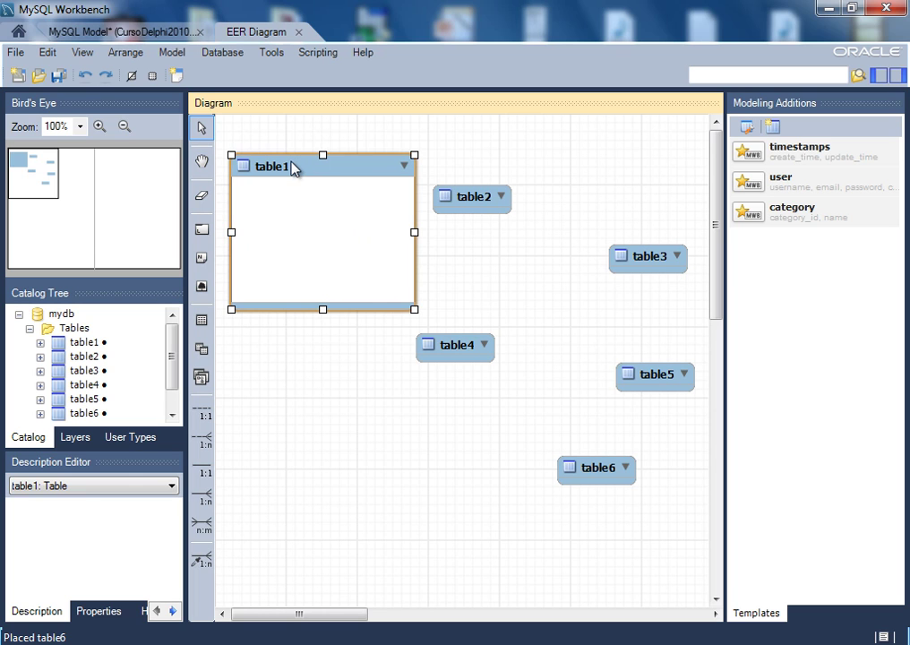
# Rename table1 as Usuarios and start entering its first column
pyautogui.rightClick(286, 167)
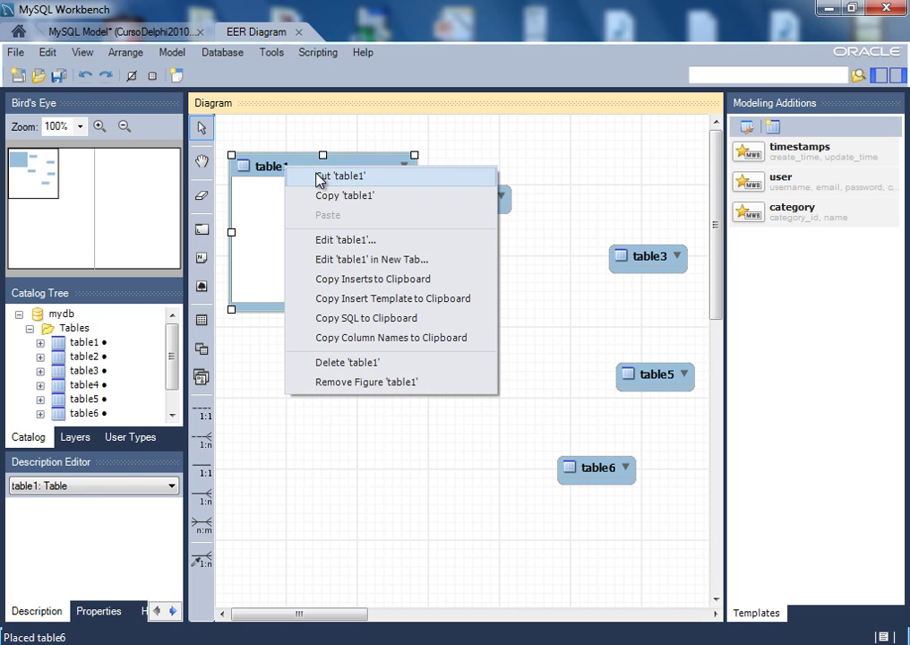
pyautogui.click(346, 244)
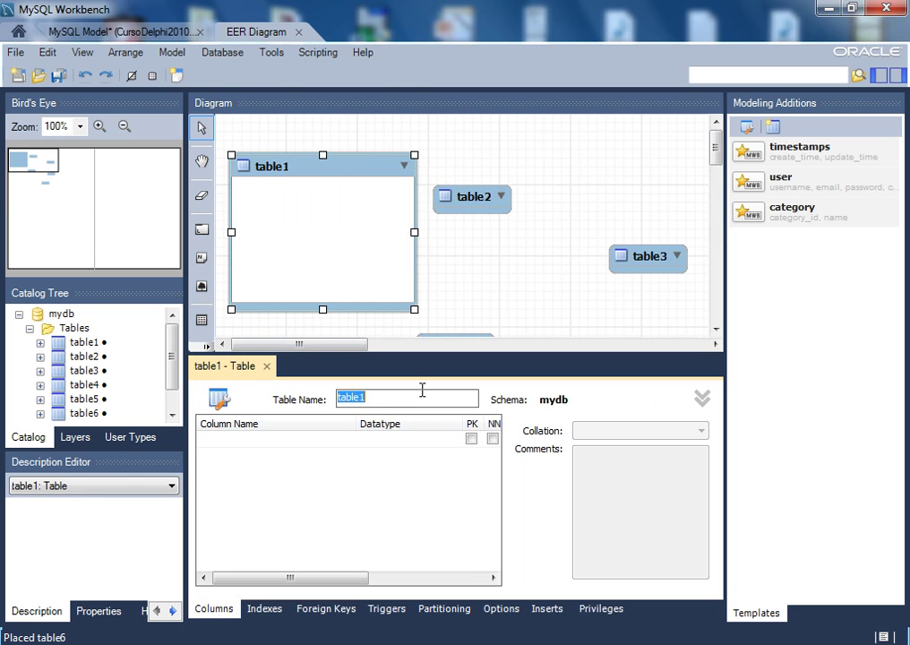
pyautogui.press('BackSpace')
pyautogui.write('Y')
pyautogui.press('BackSpace')
pyautogui.write('Usuarios')
pyautogui.click(247, 440)
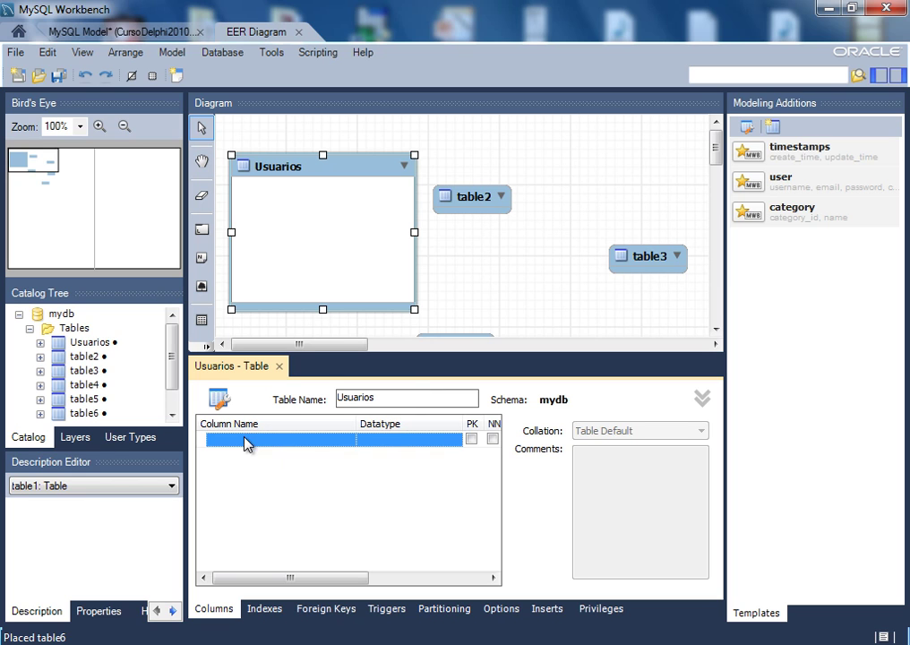
pyautogui.click(240, 445)
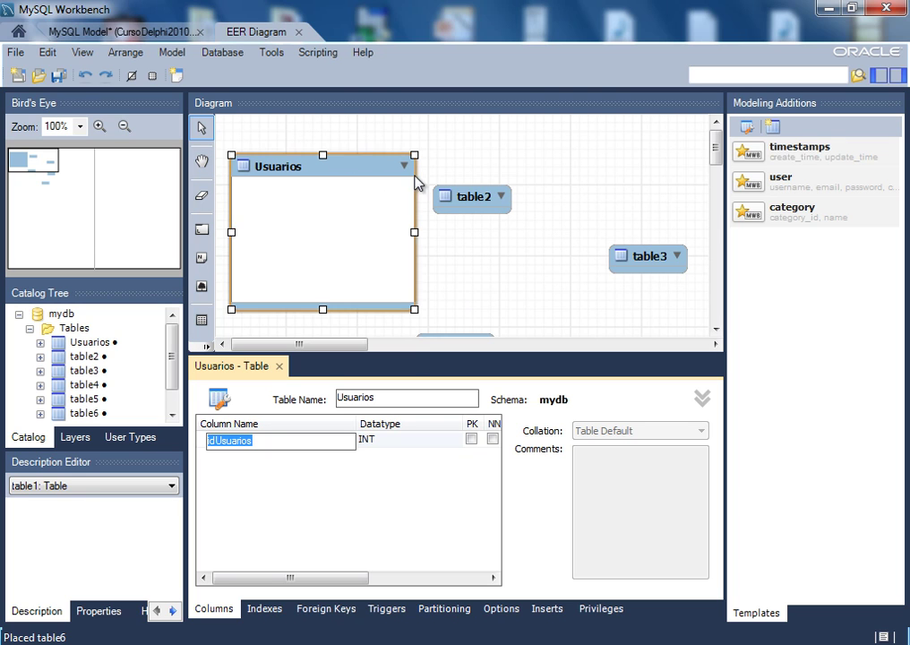
# Examine the default column and foreign key naming patterns in the model options without changing them
pyautogui.click(170, 55)
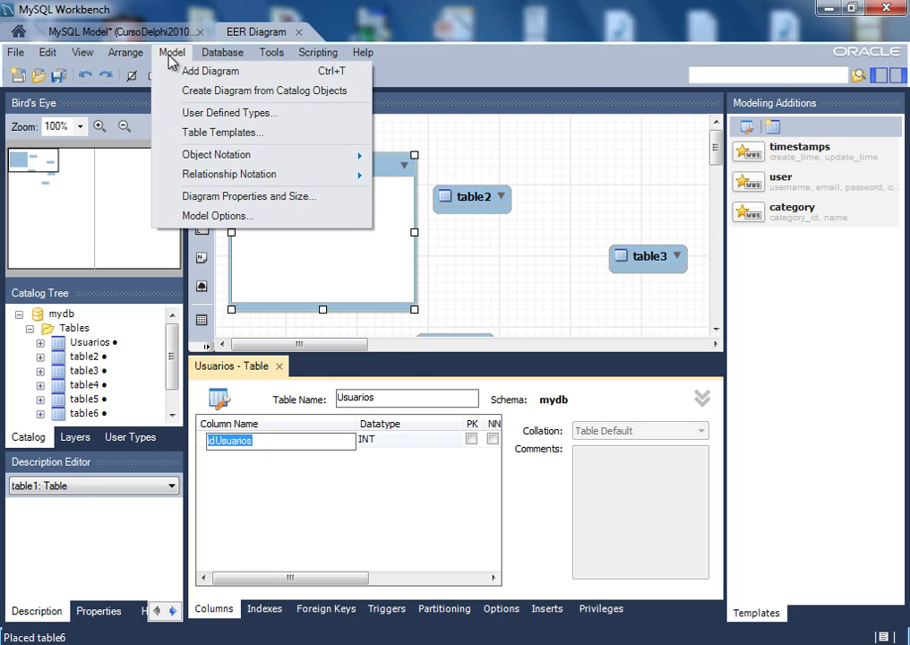
pyautogui.click(252, 216)
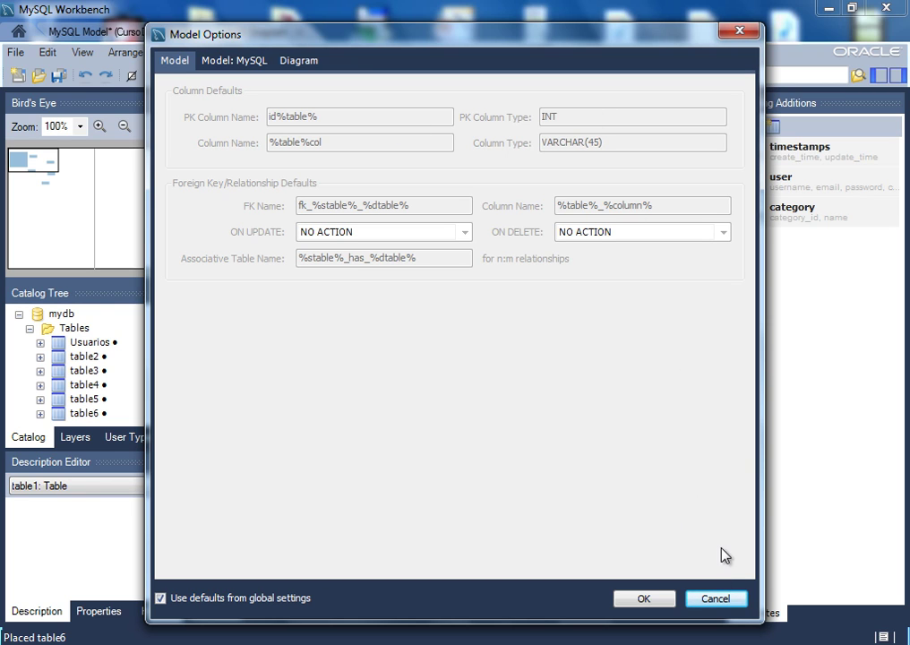
pyautogui.click(715, 597)
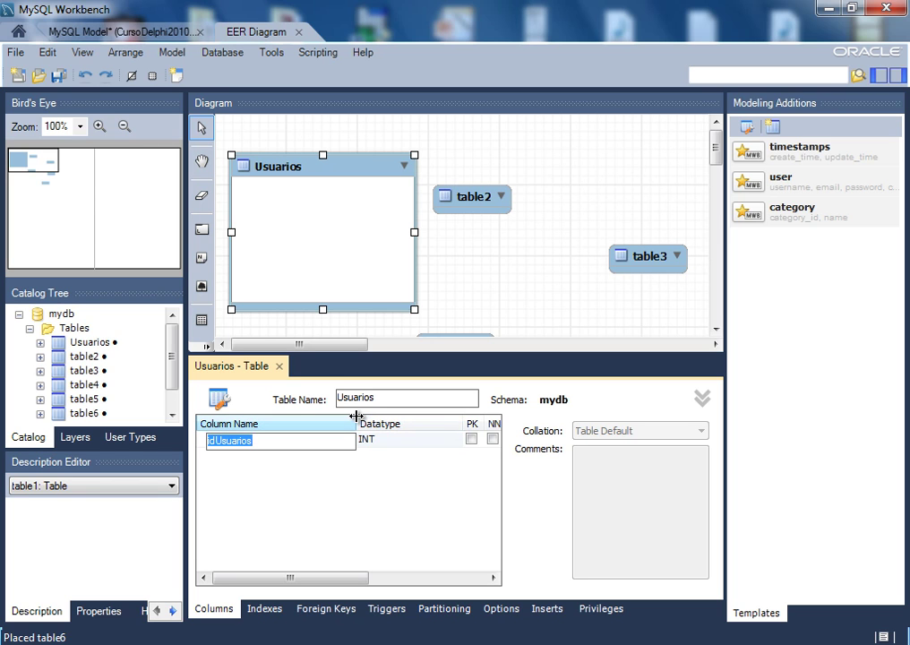
# Try to name the first Usuarios column id_usuarios, and mark that column as the primary key
pyautogui.press('BackSpace')
pyautogui.write('id_usuarios')
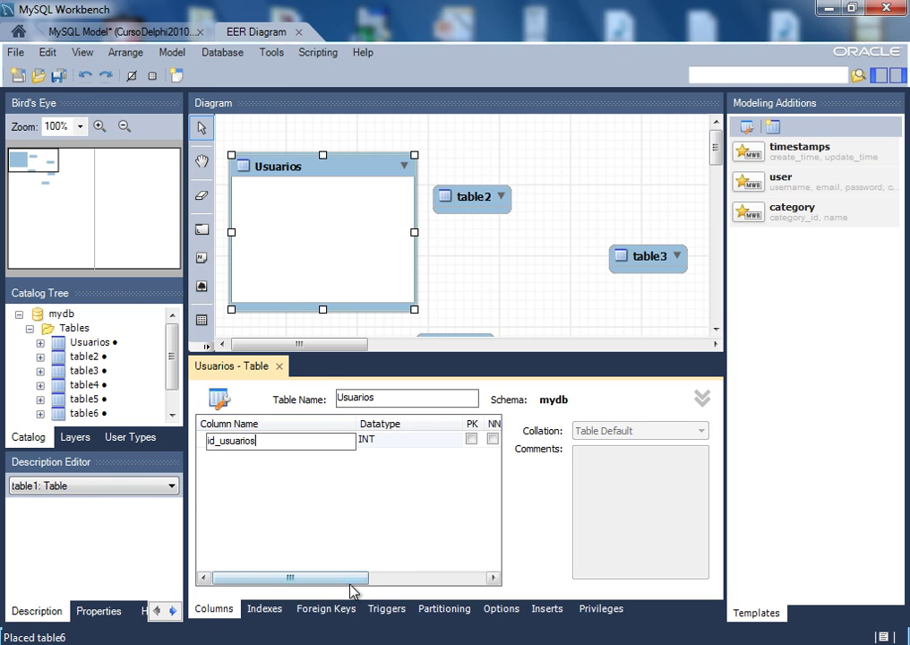
pyautogui.moveTo(352, 587); pyautogui.dragTo(381, 583)
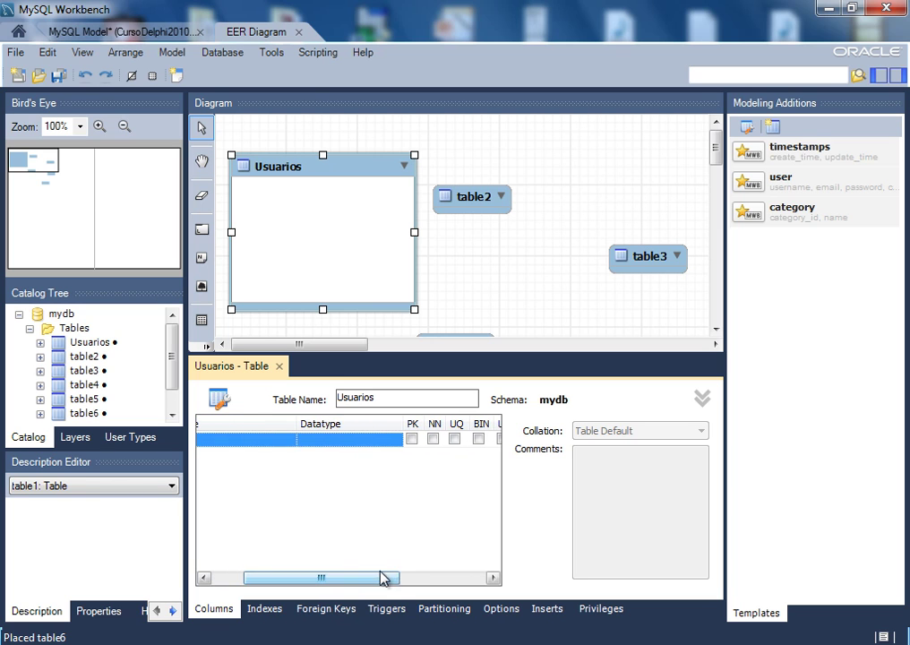
pyautogui.click(411, 438)
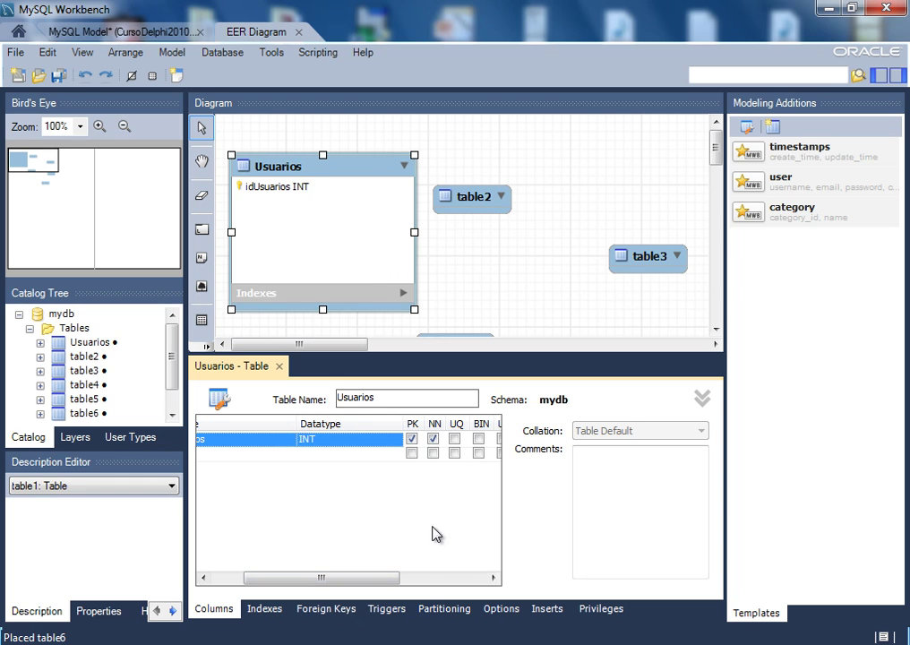
pyautogui.moveTo(394, 586); pyautogui.dragTo(439, 583)
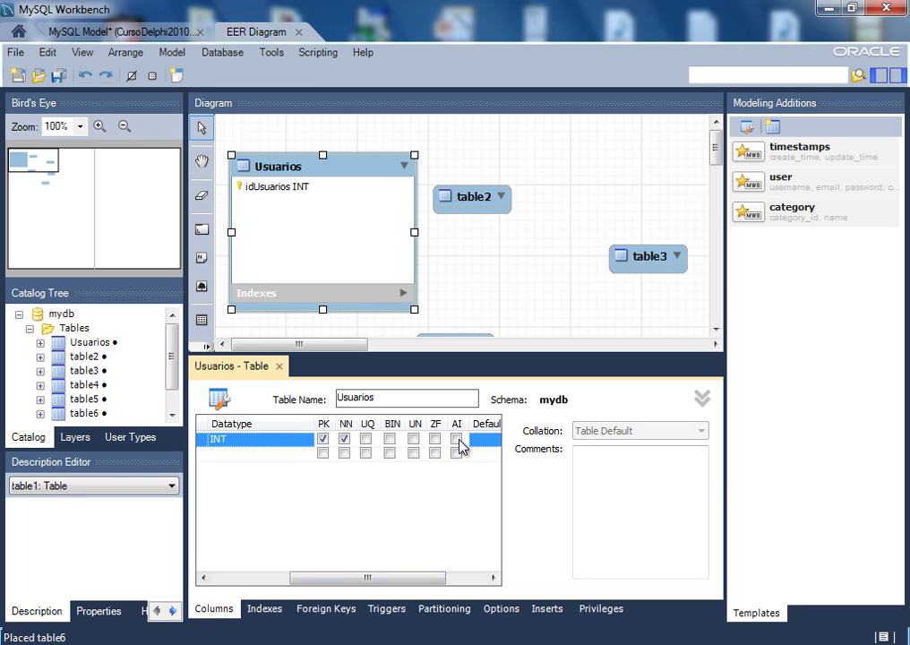
pyautogui.click(232, 578)
pyautogui.click(246, 453)
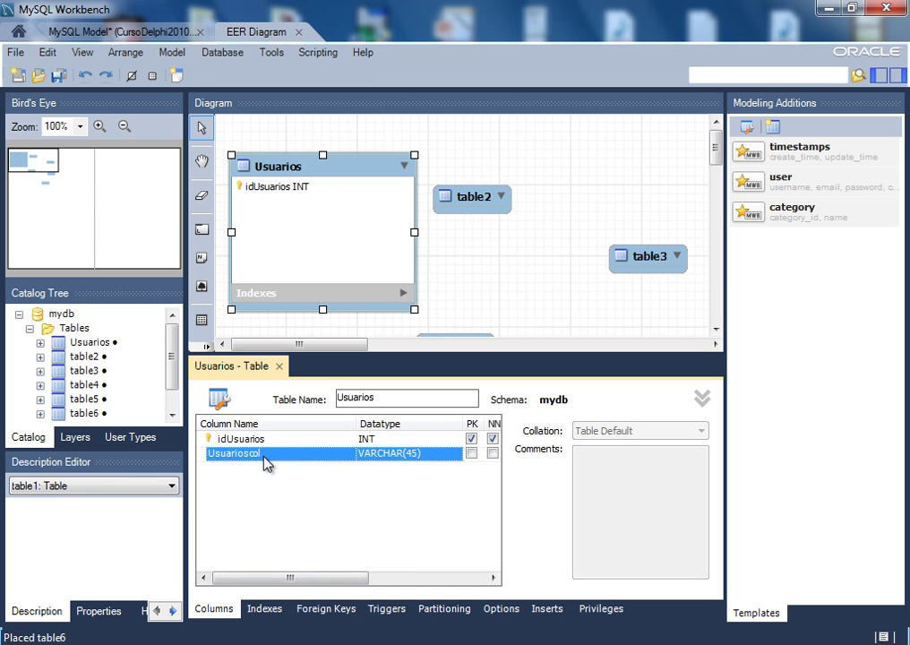
pyautogui.click(266, 461)
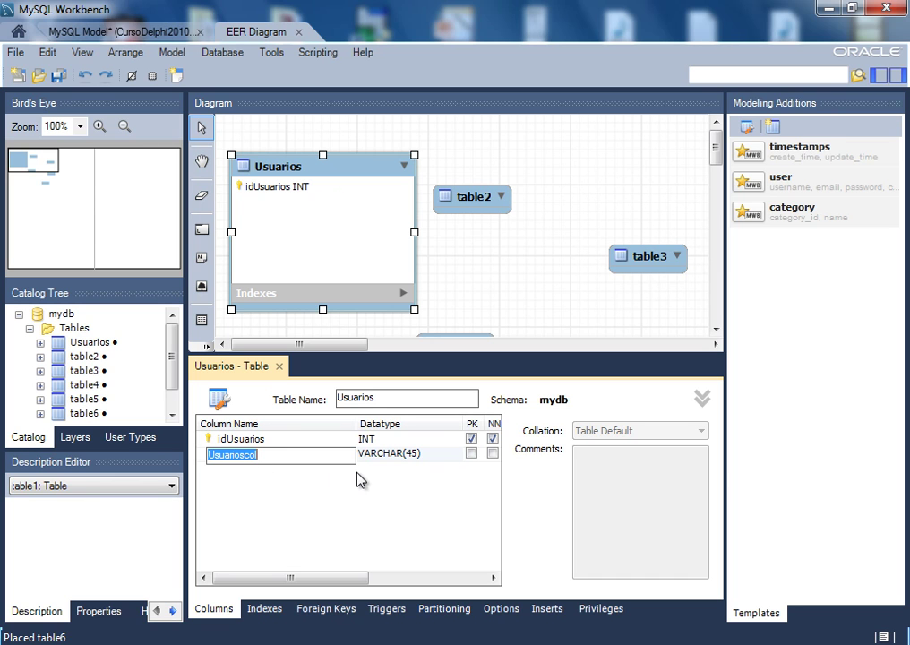
pyautogui.press('BackSpace')
# Rename the primary key column of Usuarios as ID_Usuarios
pyautogui.click(259, 440)
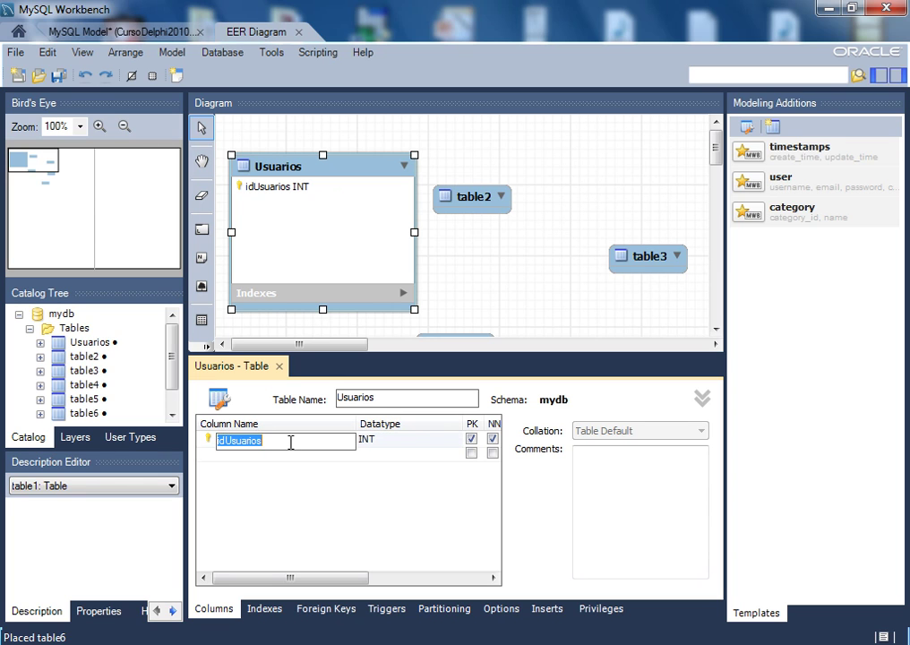
pyautogui.click(291, 442)
pyautogui.write('ID')
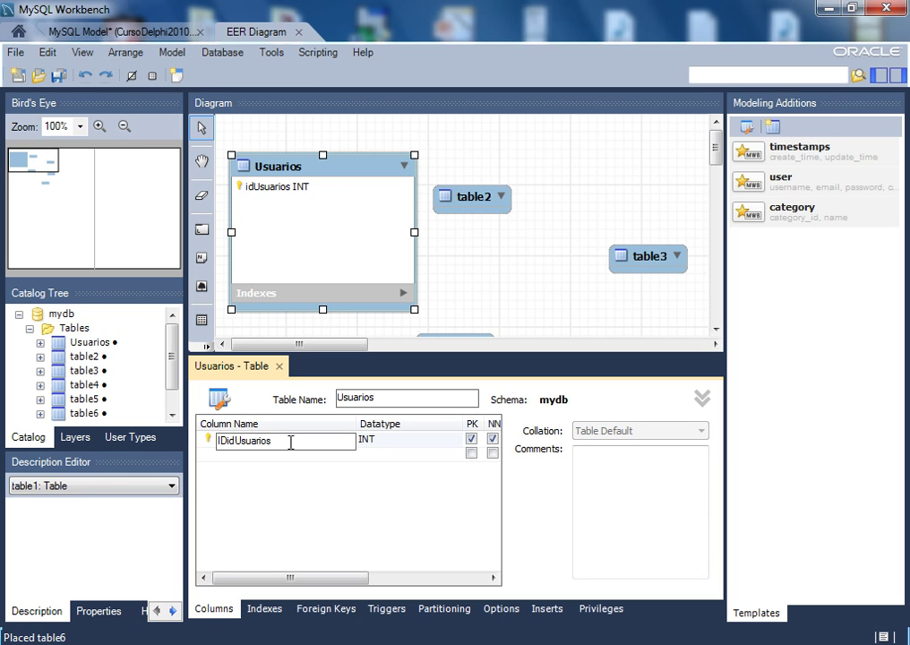
pyautogui.write('_')
pyautogui.press('Delete')
pyautogui.press('Delete')
# Add a second column named nombre_usuarios to the Usuarios table, keeping the default VARCHAR(45) datatype
pyautogui.click(249, 454)
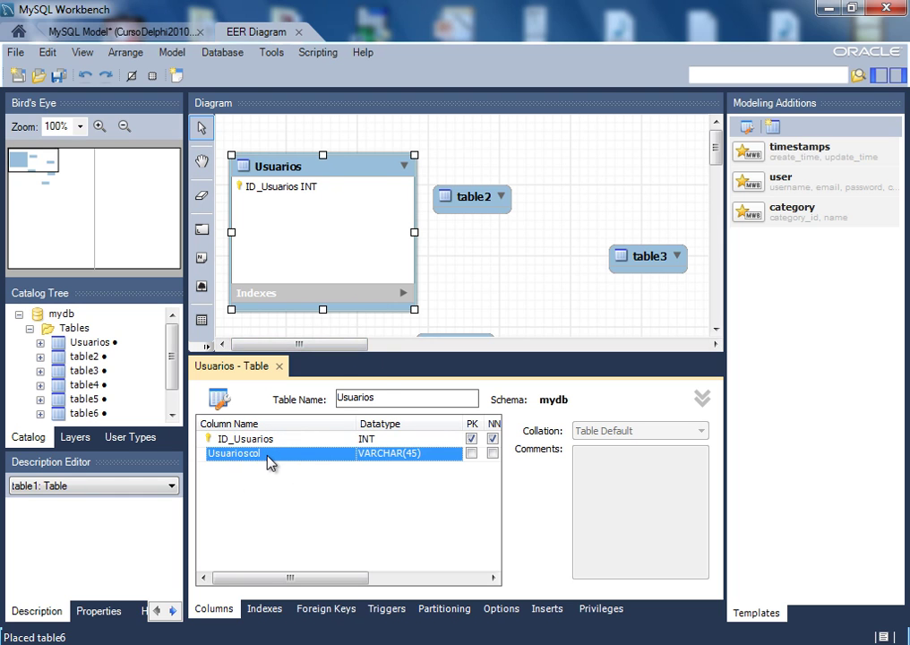
pyautogui.click(267, 456)
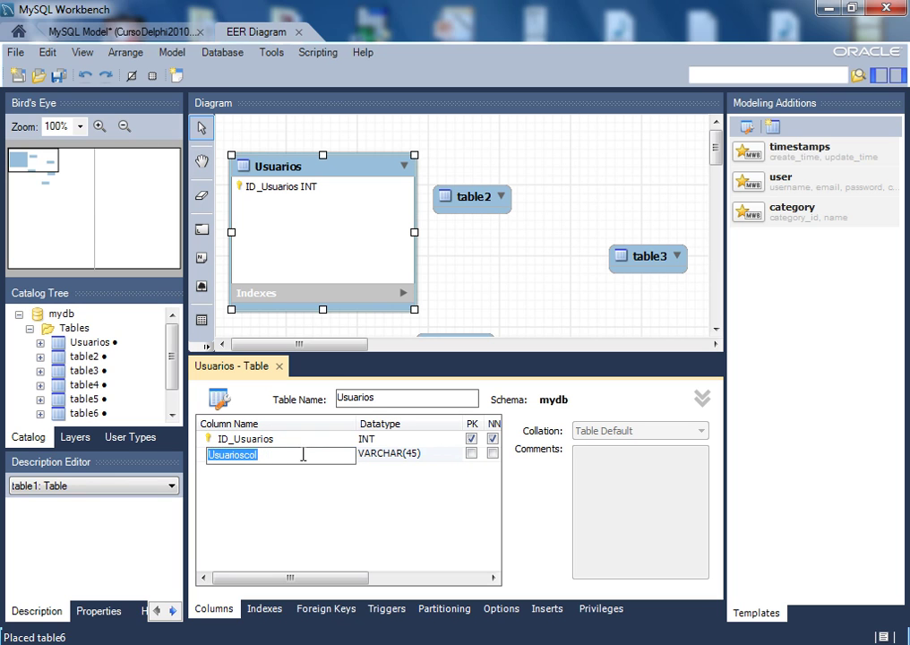
pyautogui.press('BackSpace')
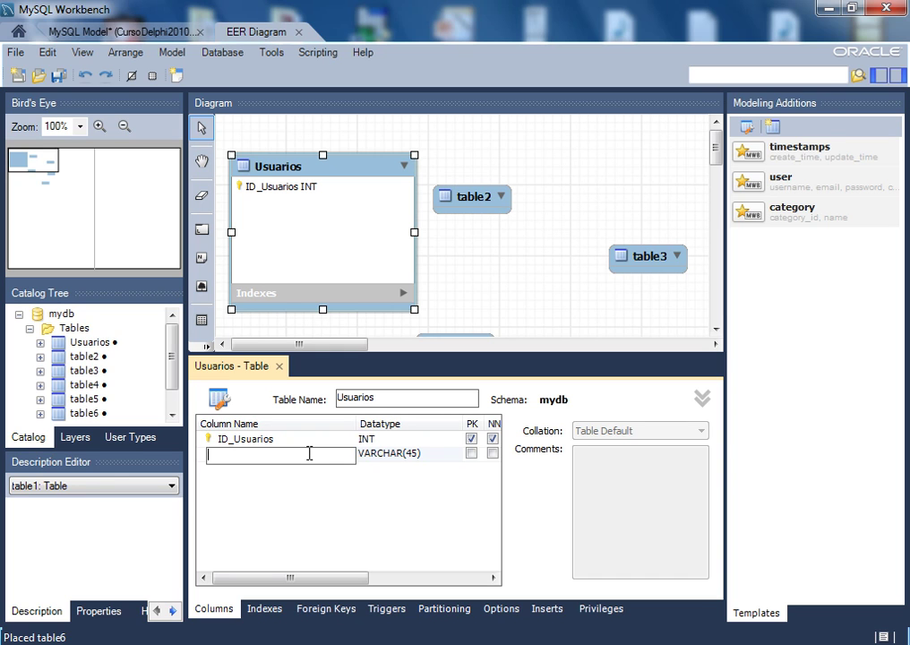
pyautogui.write('nombre_')
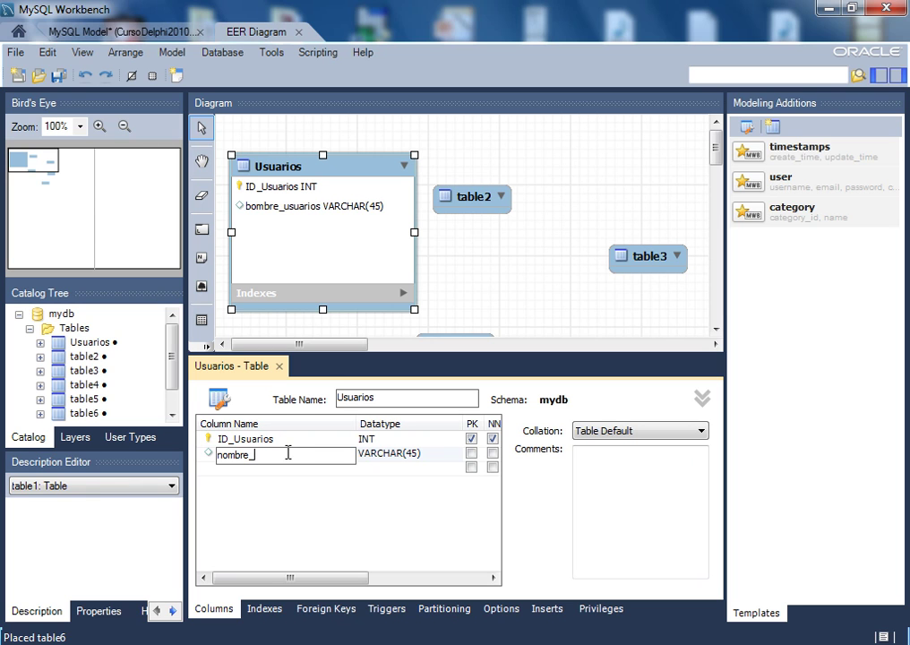
pyautogui.write('usuarios')
pyautogui.press('Tab')
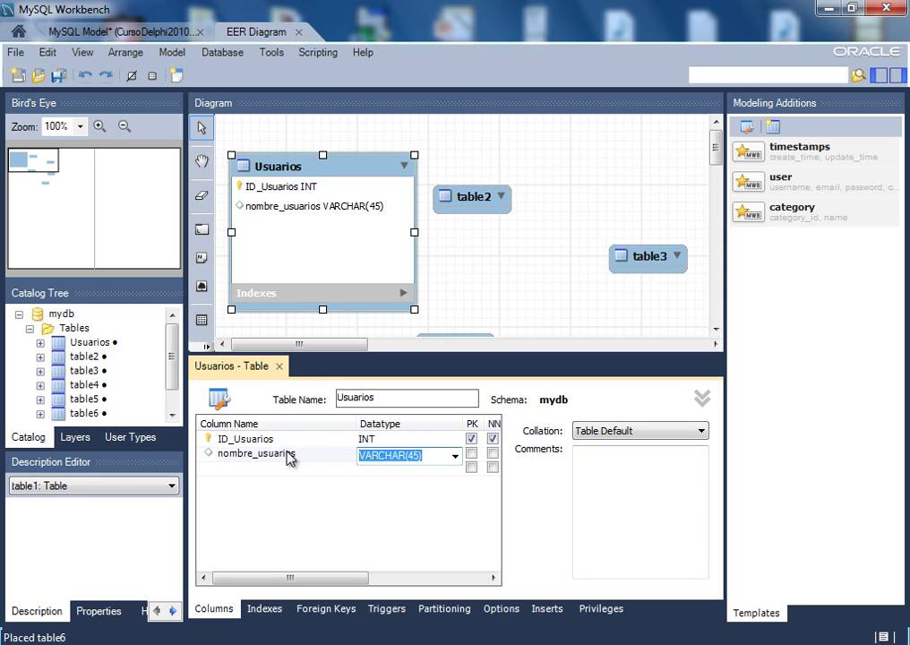
# Rename the primary key column as id_usuarios in lowercase, keeping its INT datatype
pyautogui.click(267, 440)
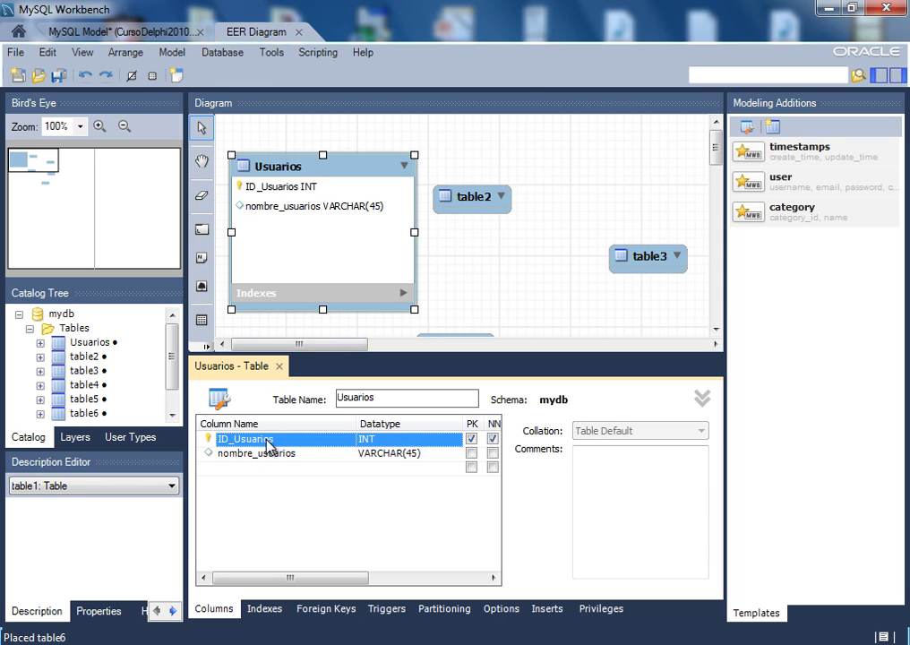
pyautogui.click(267, 441)
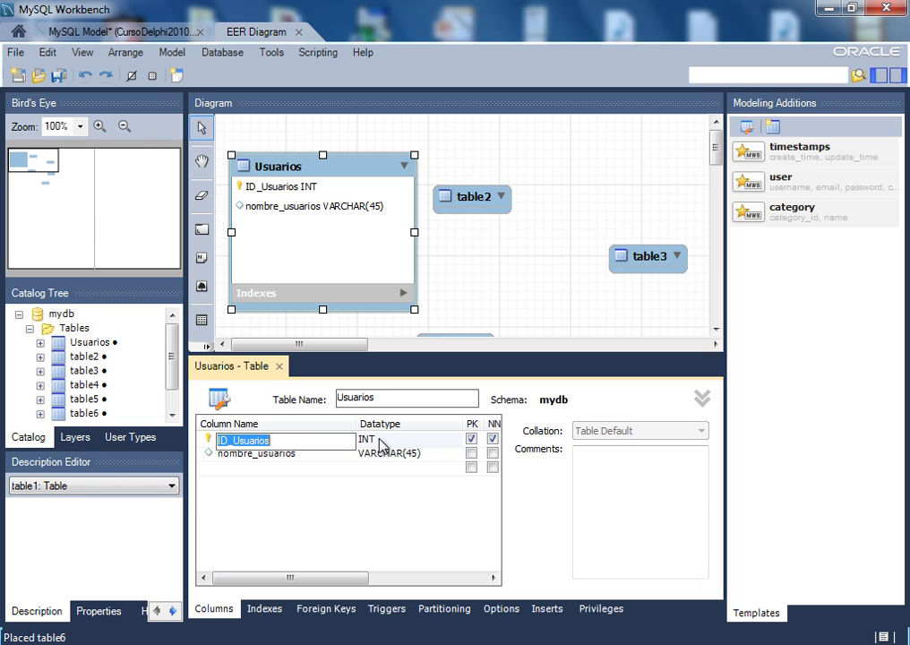
pyautogui.press('BackSpace')
pyautogui.write('id')
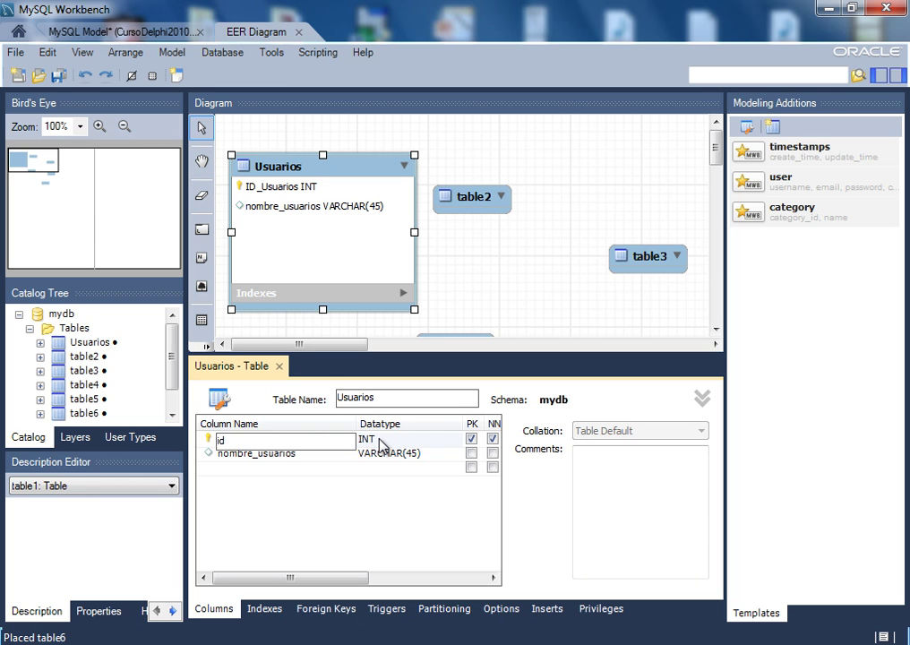
pyautogui.write('_usuarios')
pyautogui.press('Tab')
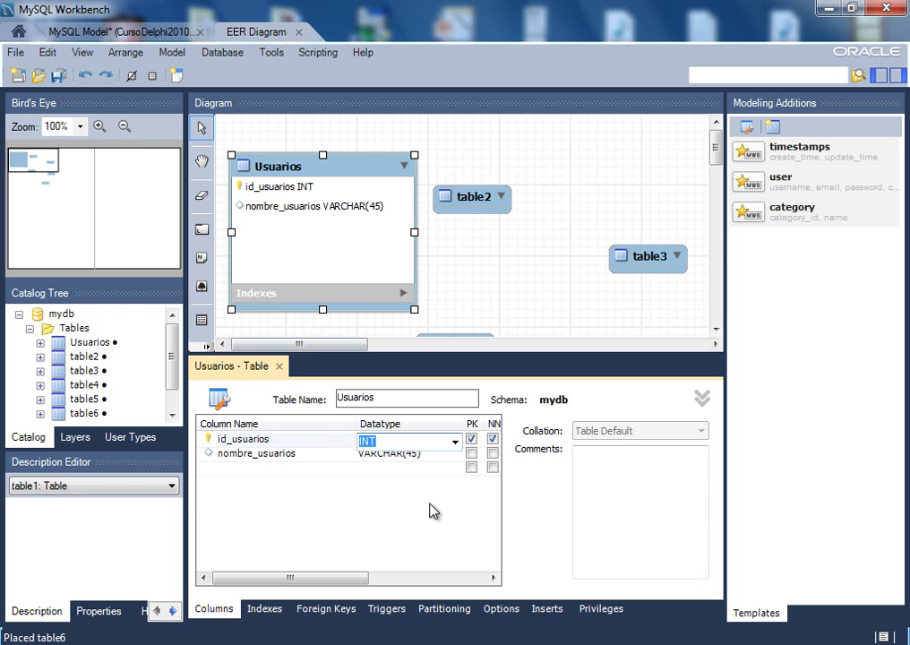
pyautogui.click(424, 456)
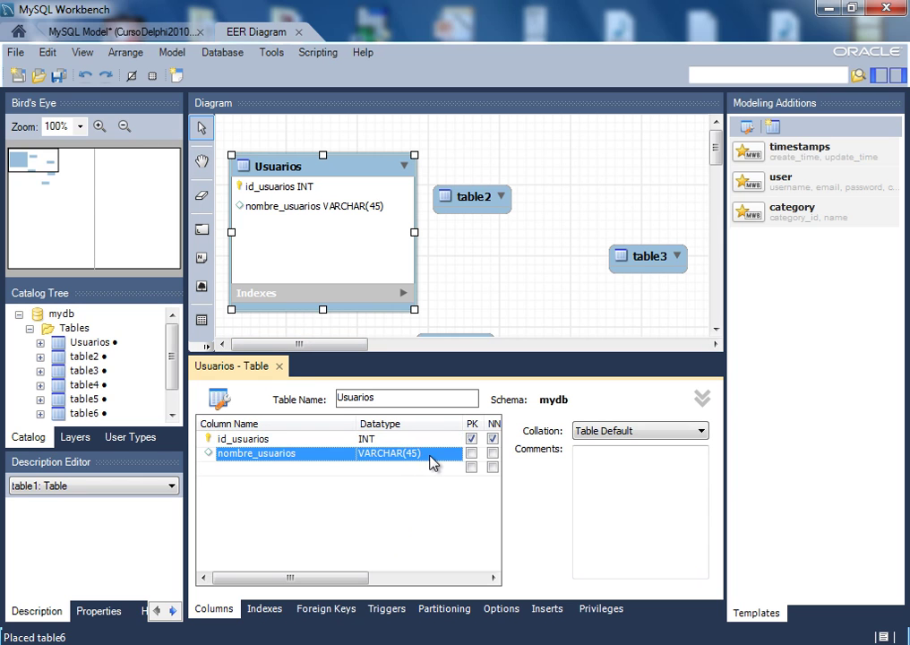
# Set the datatype of the nombre_usuarios column to VARCHAR(50)
pyautogui.click(428, 456)
pyautogui.click(434, 456)
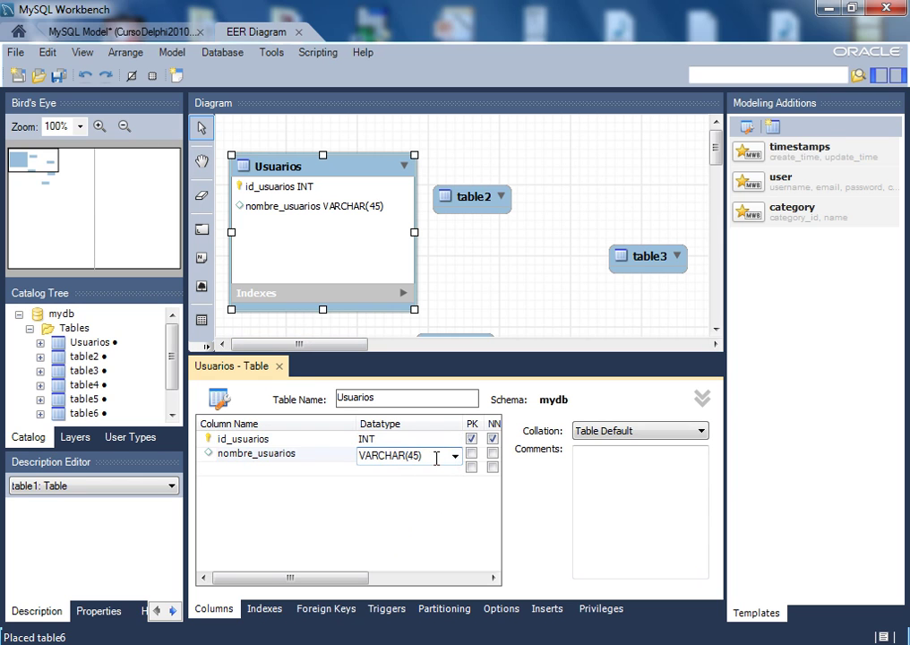
pyautogui.press('Left')
pyautogui.press('Left')
pyautogui.press('BackSpace')
pyautogui.press('Right')
pyautogui.write('0')
# Add a third column named login_usuarios to the Usuarios table
pyautogui.click(248, 466)
pyautogui.click(249, 466)
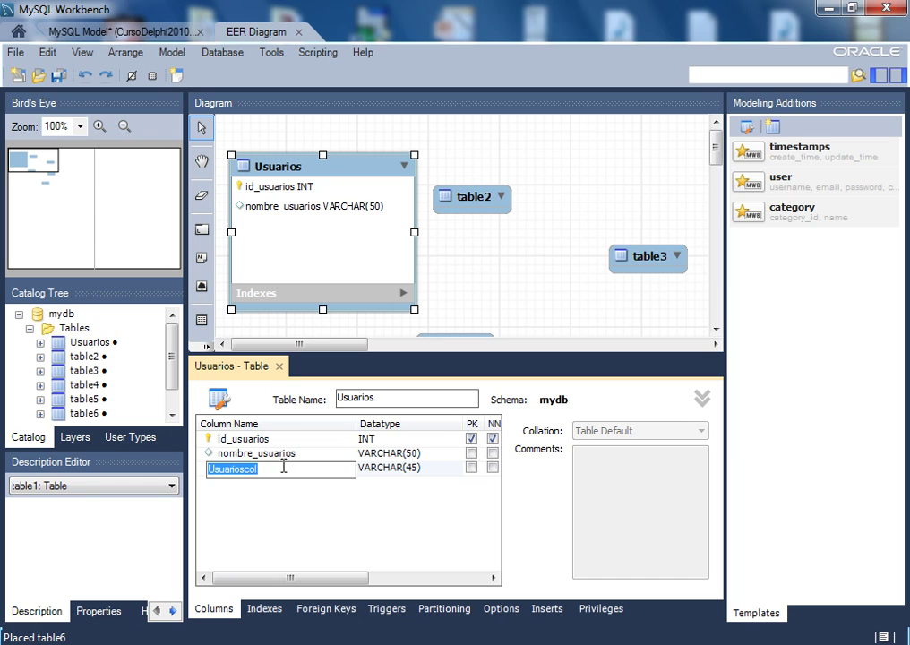
pyautogui.press('BackSpace')
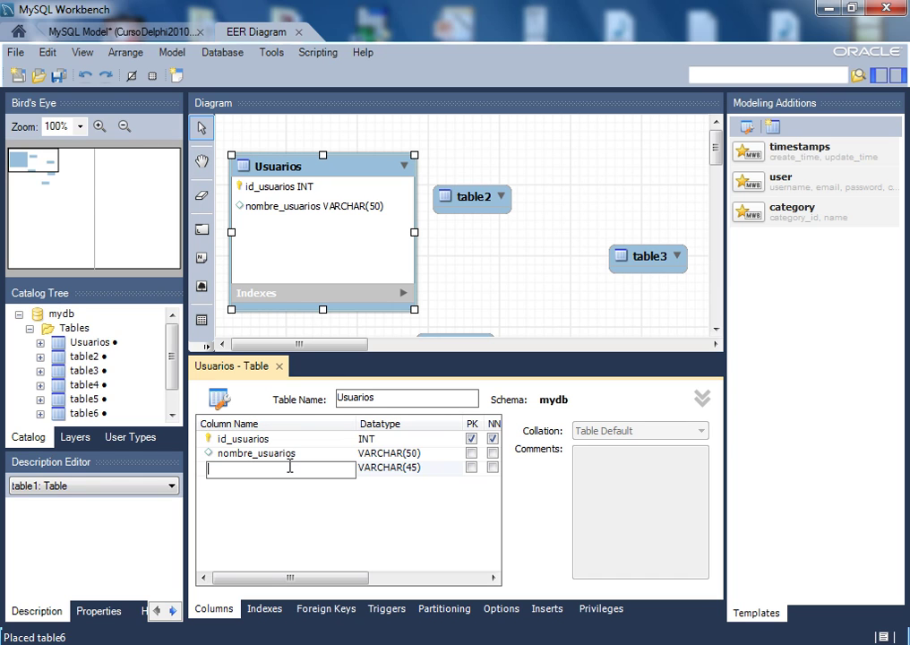
pyautogui.write('login')
pyautogui.write(':')
pyautogui.write('_')
pyautogui.write('usuarios')
pyautogui.press('Tab')
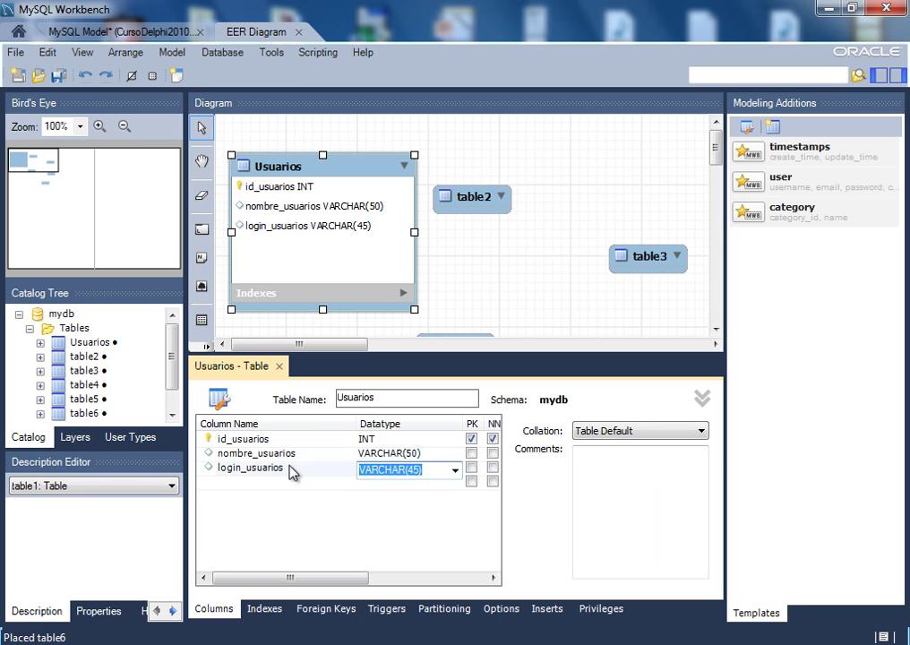
# Set the datatype of the login_usuarios column to VARCHAR(30) and start a new column row beneath it
pyautogui.click(433, 474)
pyautogui.press('Left')
pyautogui.press('Left')
pyautogui.press('BackSpace')
pyautogui.press('Delete')
pyautogui.write('30')
pyautogui.press('Return')
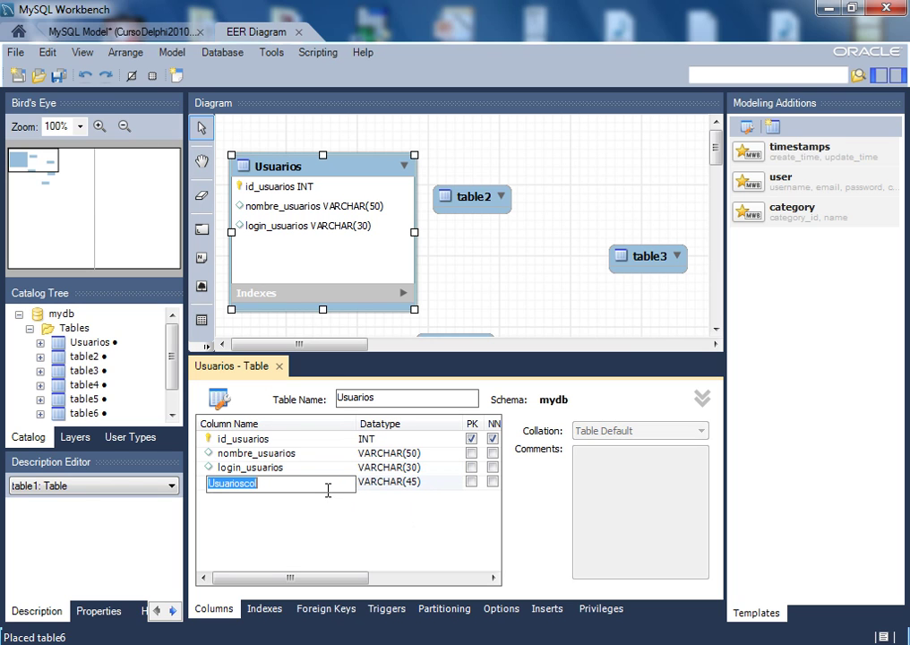
# Name the fourth column of the Usuarios table password_usuarios
pyautogui.press('BackSpace')
pyautogui.write('passw')
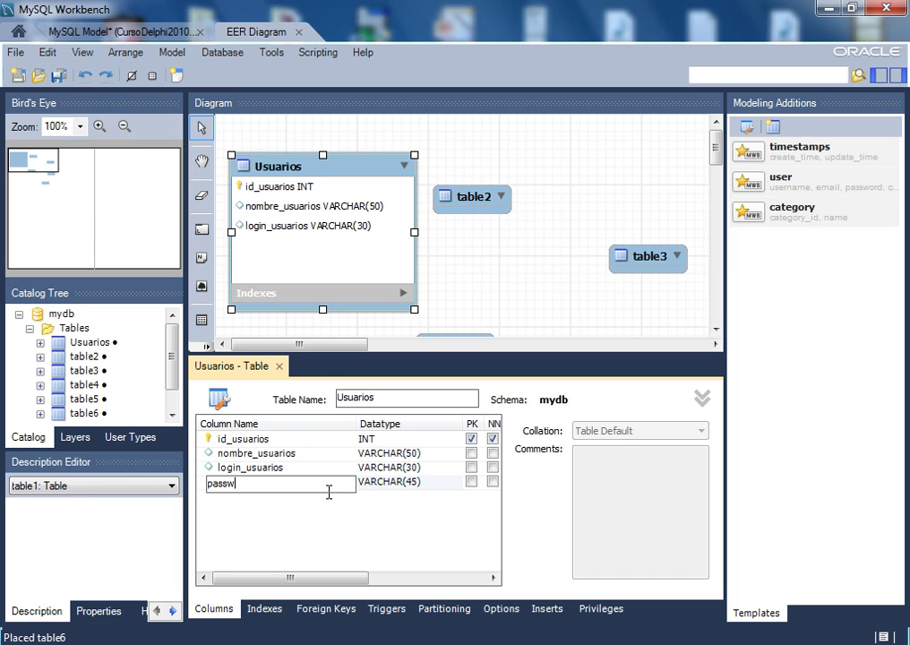
pyautogui.write('ord_usuarios')
# Set the datatype of the password_usuarios column to VARCHAR(30) and close the Usuarios table editor
pyautogui.click(408, 486)
pyautogui.click(407, 487)
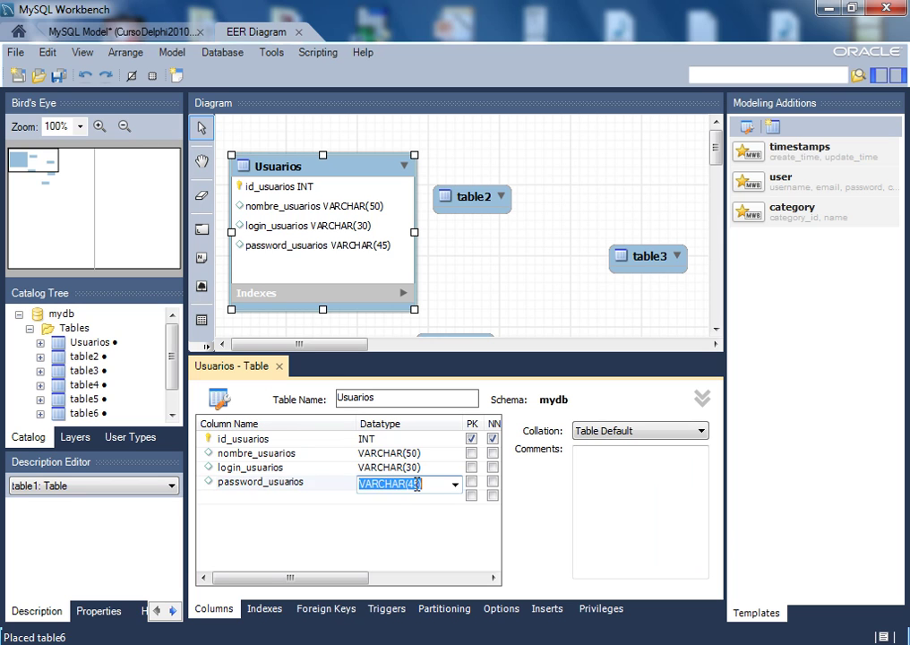
pyautogui.click(445, 486)
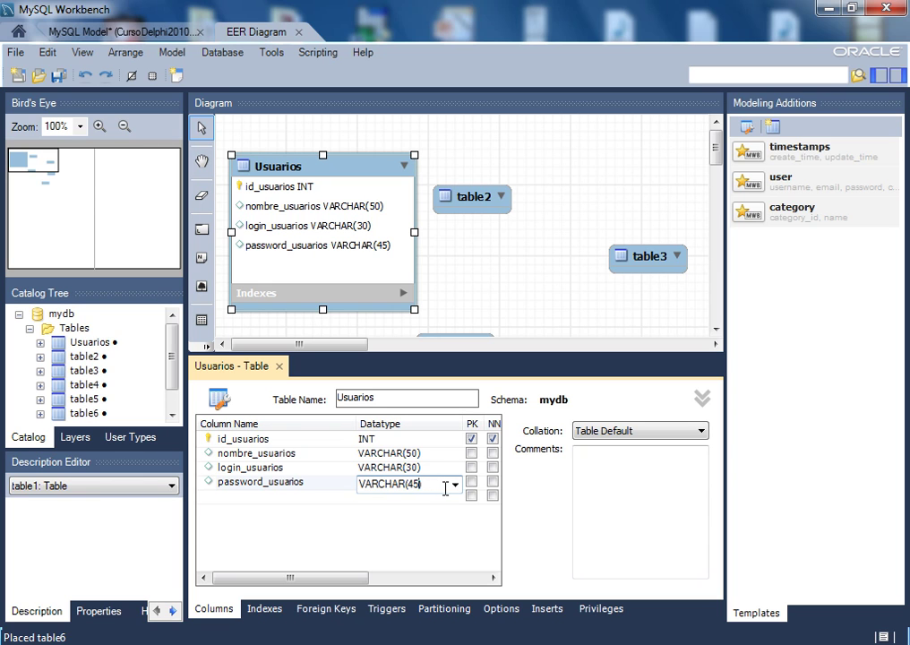
pyautogui.press('BackSpace')
pyautogui.press('Delete')
pyautogui.write('30')
pyautogui.click(411, 520)
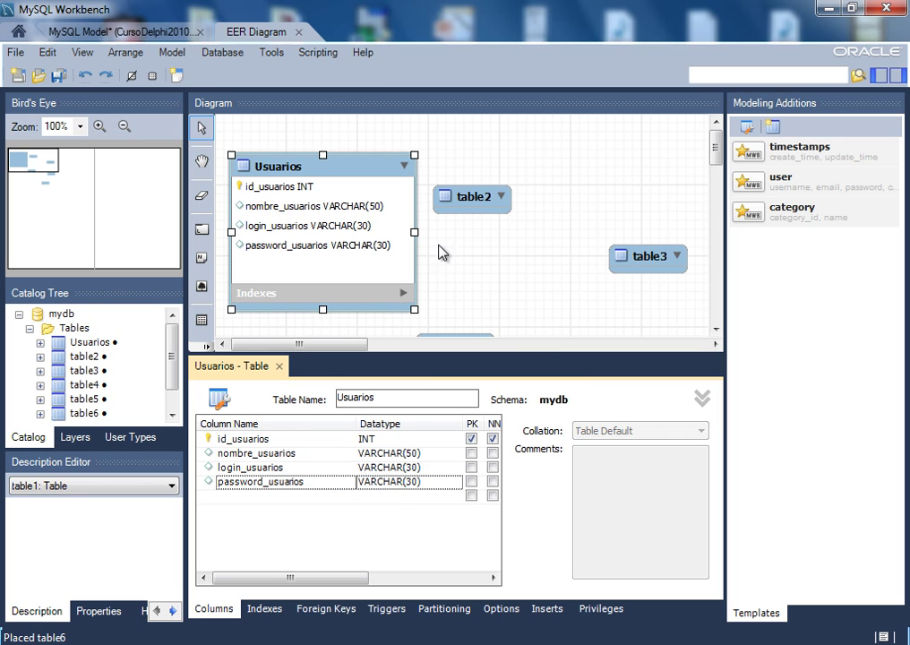
pyautogui.click(280, 366)
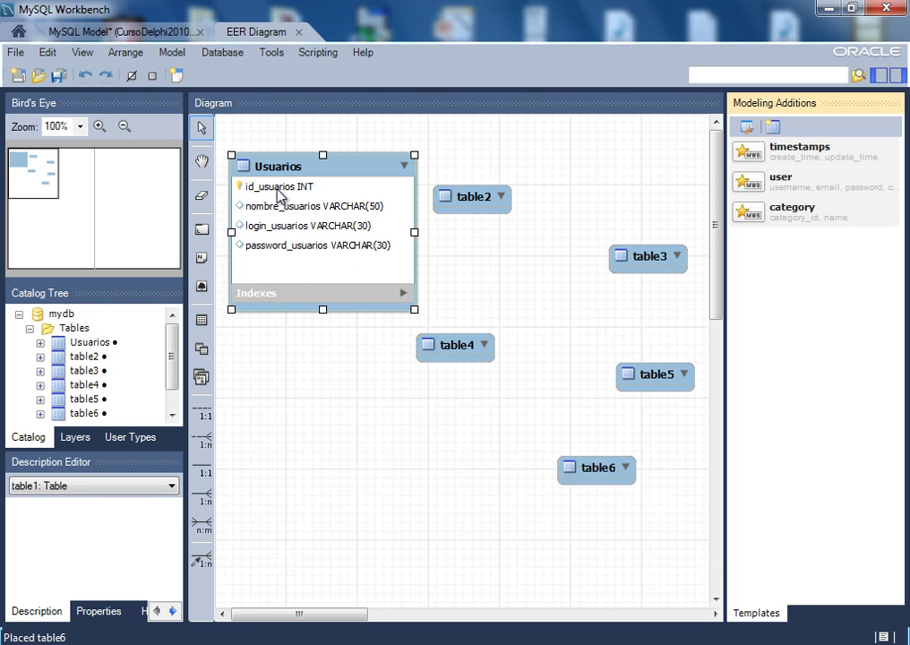
# Copy the Usuarios table's SQL into a new Notepad (Bloc de notas) document for viewing, and discard that document unsaved
pyautogui.rightClick(295, 269)
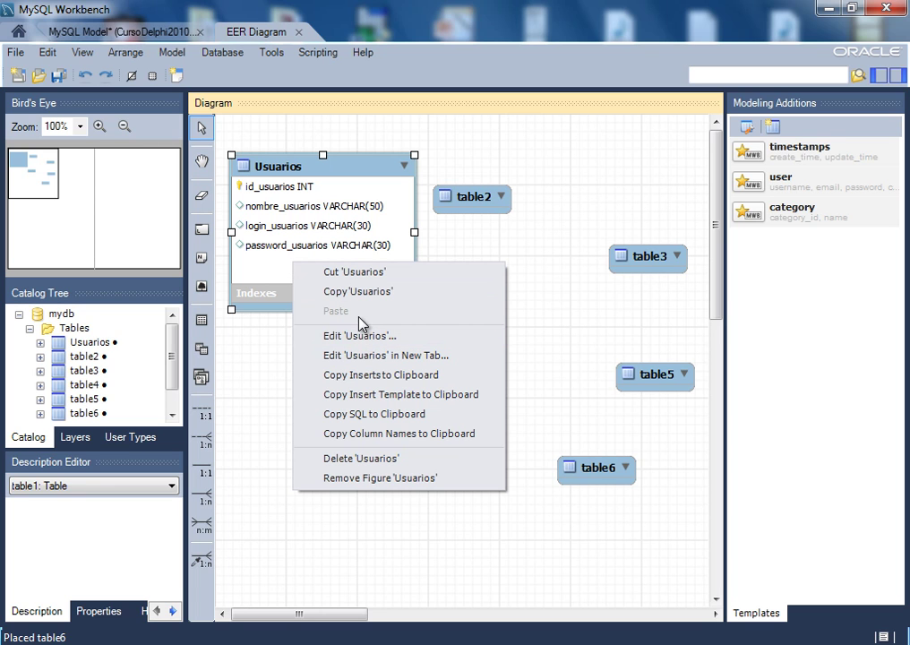
pyautogui.click(362, 416)
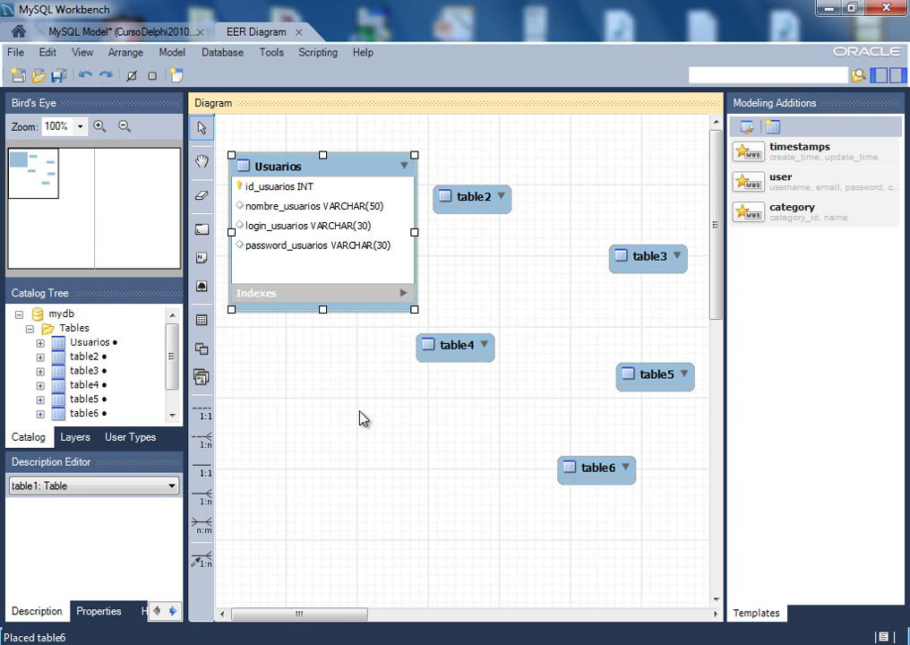
pyautogui.press('super')
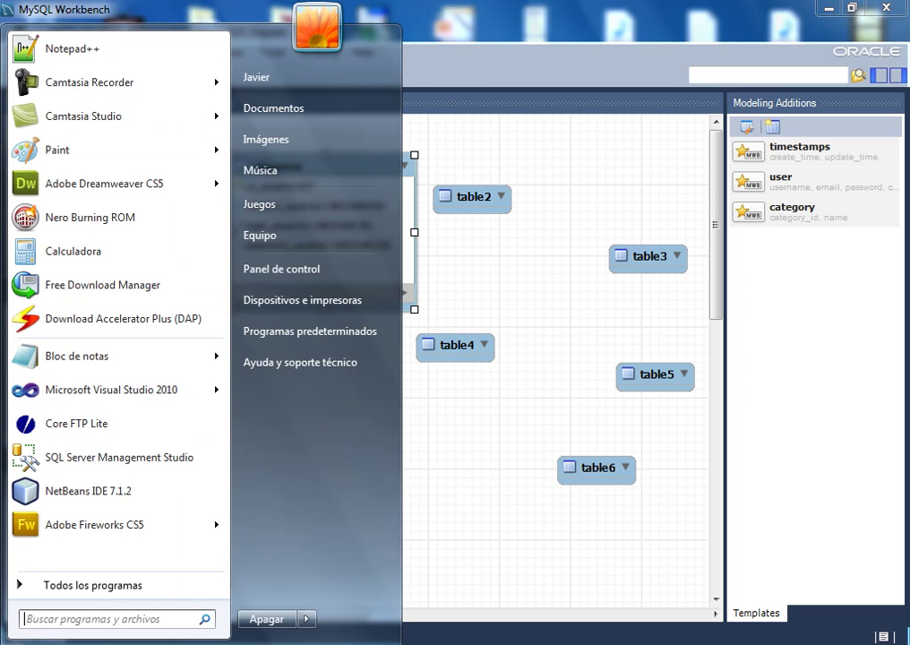
pyautogui.click(77, 356)
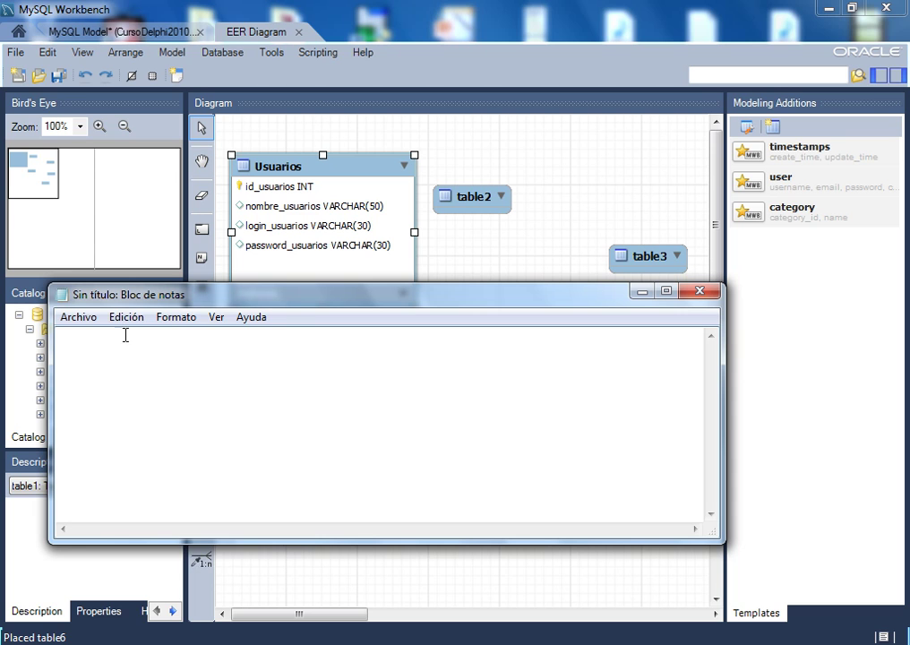
pyautogui.click(126, 317)
pyautogui.click(133, 405)
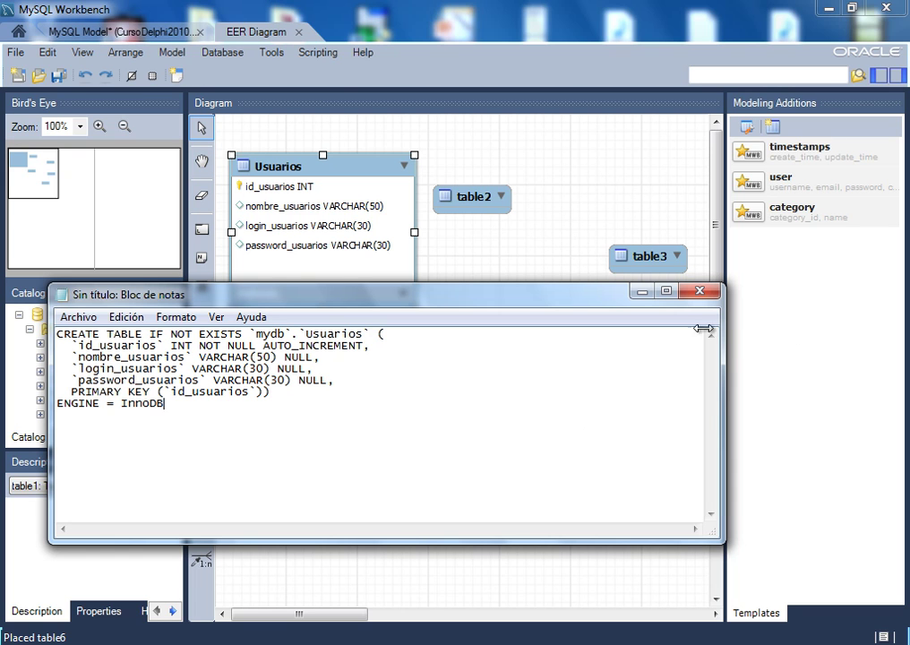
pyautogui.click(702, 299)
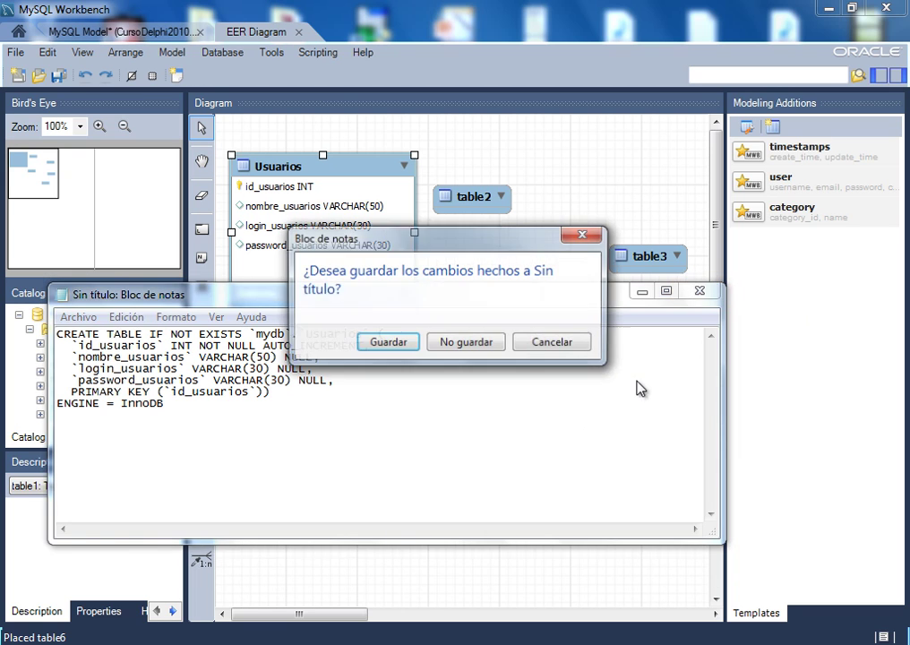
pyautogui.click(471, 348)
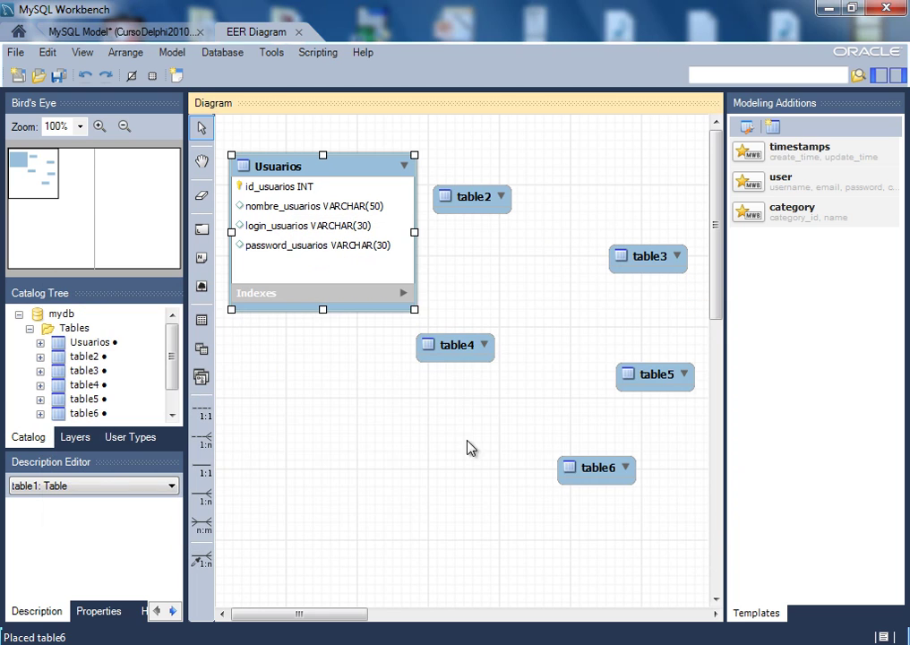
# Move table2 directly beneath the Usuarios table in the diagram and save the model to its current file
pyautogui.click(356, 458)
pyautogui.moveTo(475, 204); pyautogui.dragTo(283, 376)
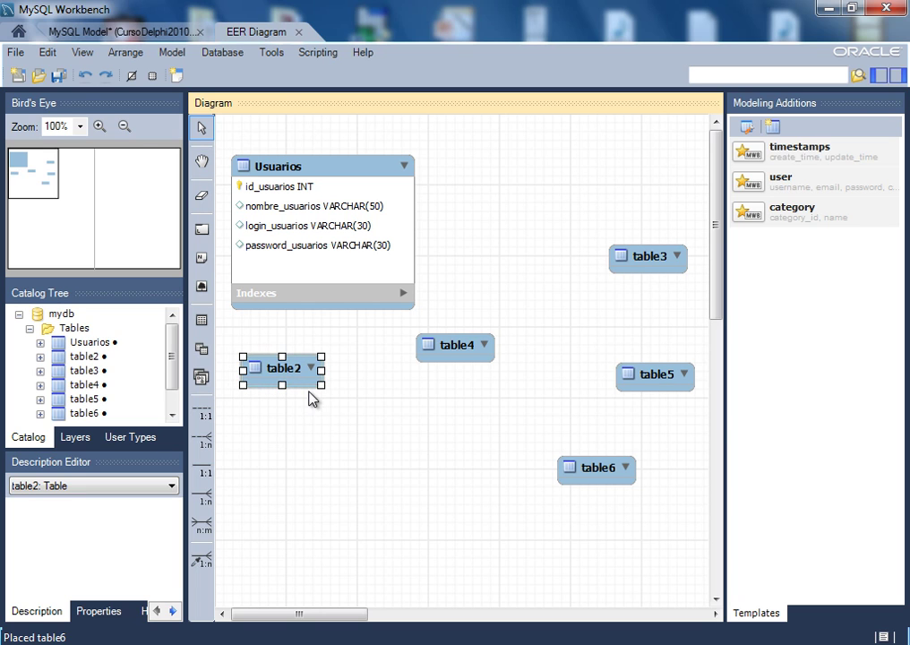
pyautogui.click(59, 77)
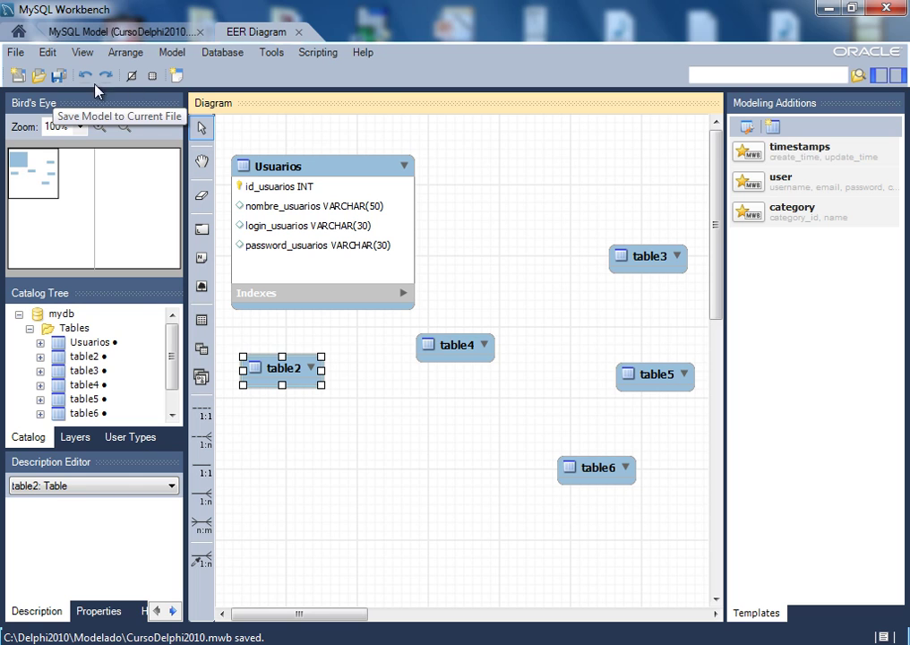
# Save the model as CursoDelphi2010 in the Modelado folder, replacing the existing file
pyautogui.click(17, 54)
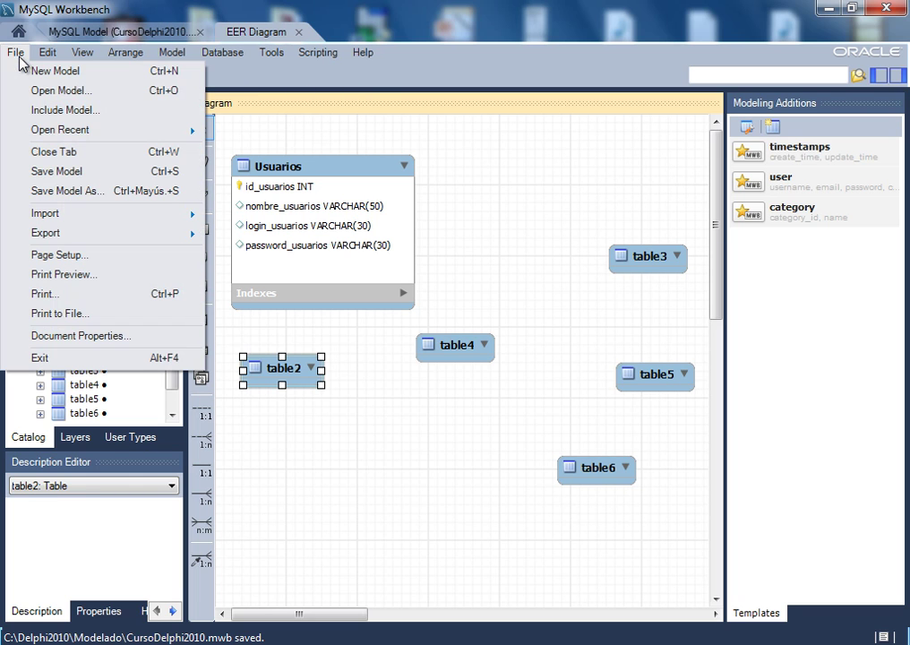
pyautogui.click(105, 190)
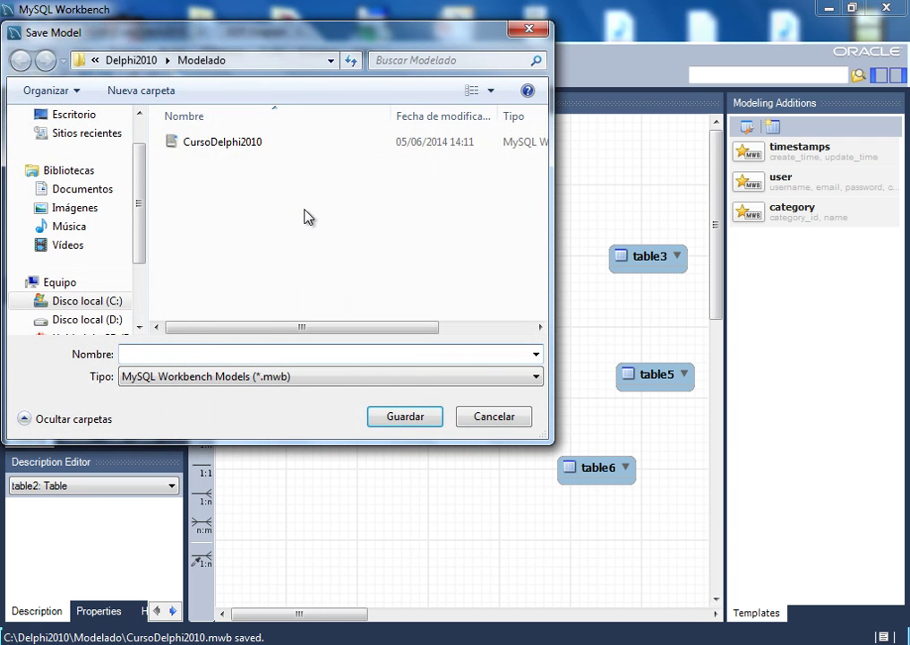
pyautogui.click(213, 142)
pyautogui.click(405, 421)
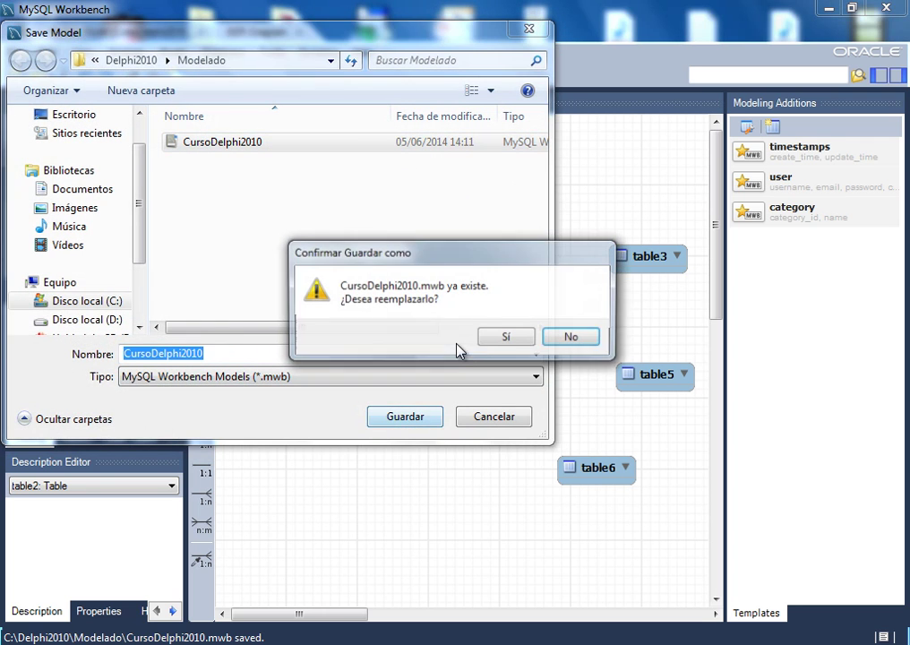
pyautogui.click(510, 335)
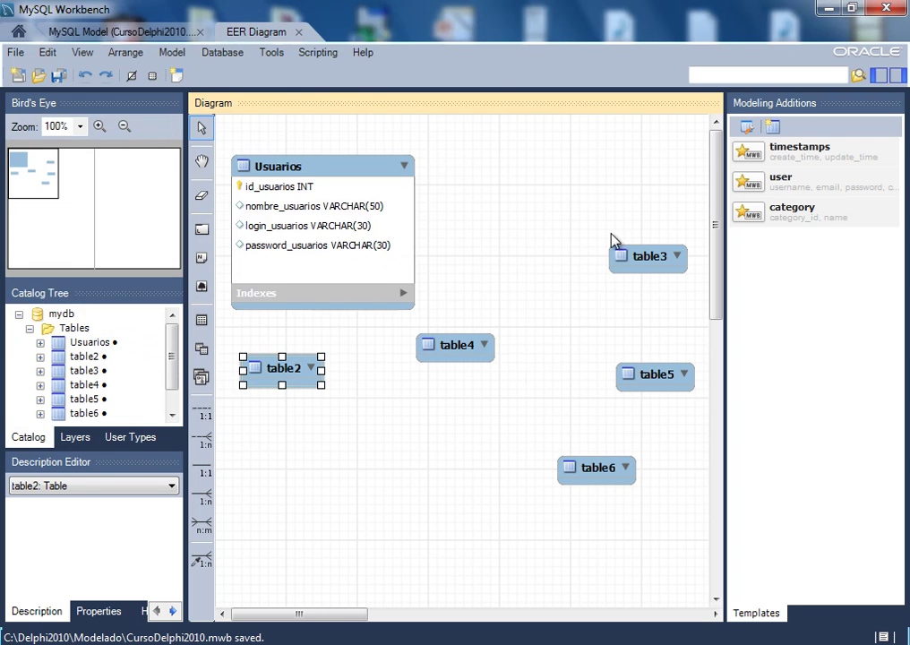
# Open table2 for editing and rename it as Clientes
pyautogui.rightClick(295, 372)
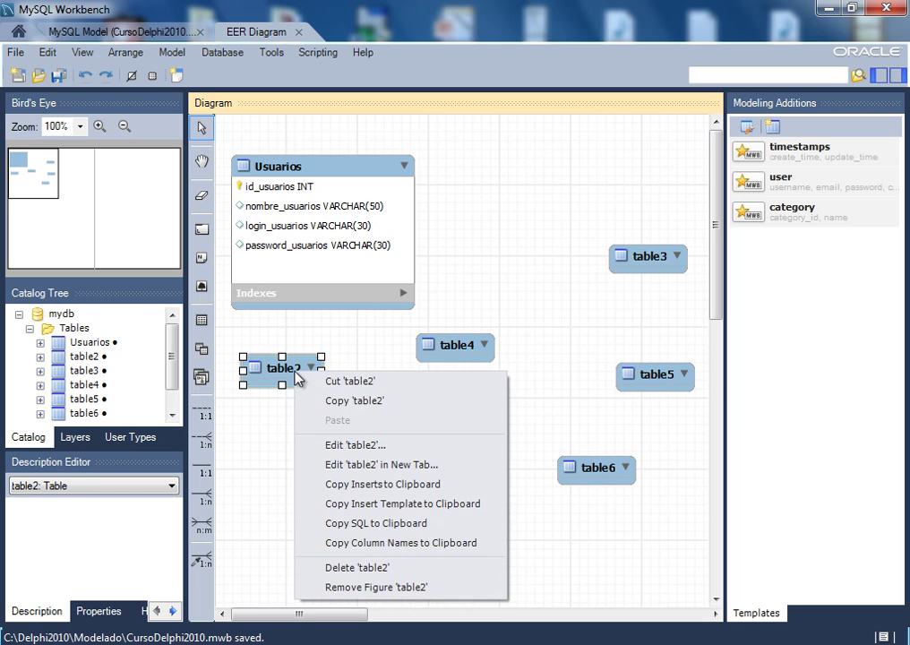
pyautogui.click(349, 449)
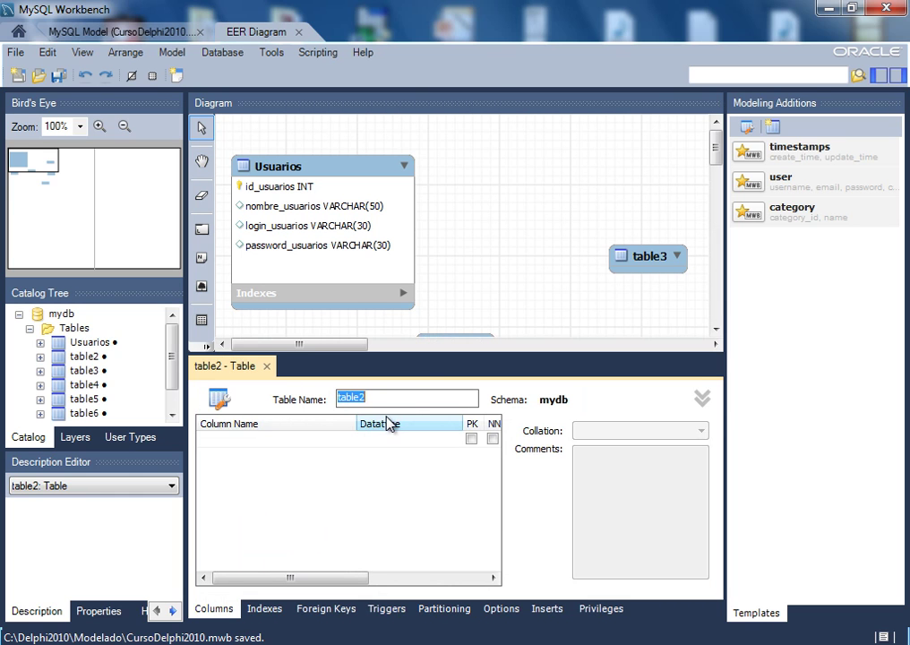
pyautogui.press('BackSpace')
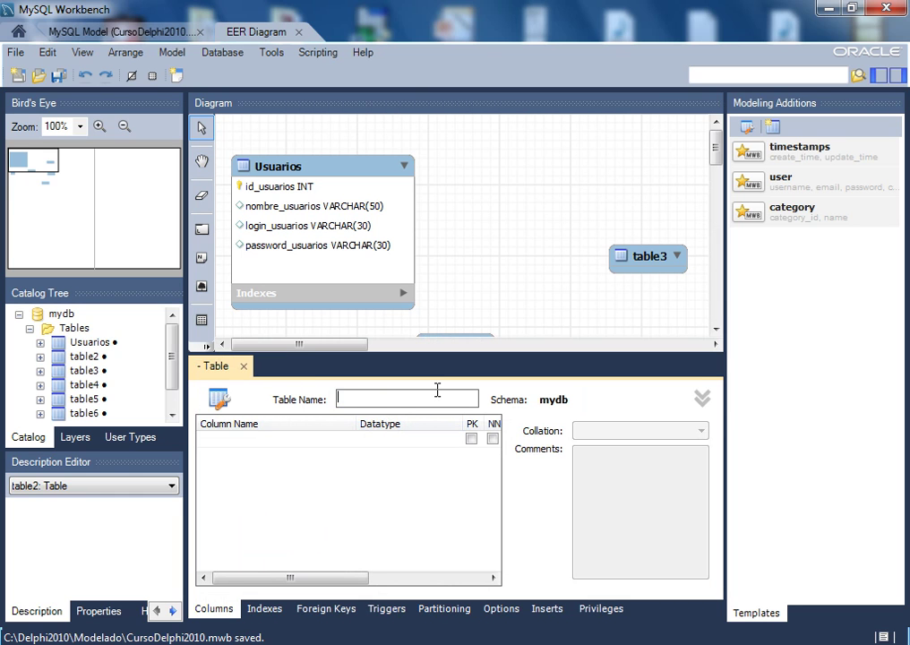
pyautogui.write('Clientes')
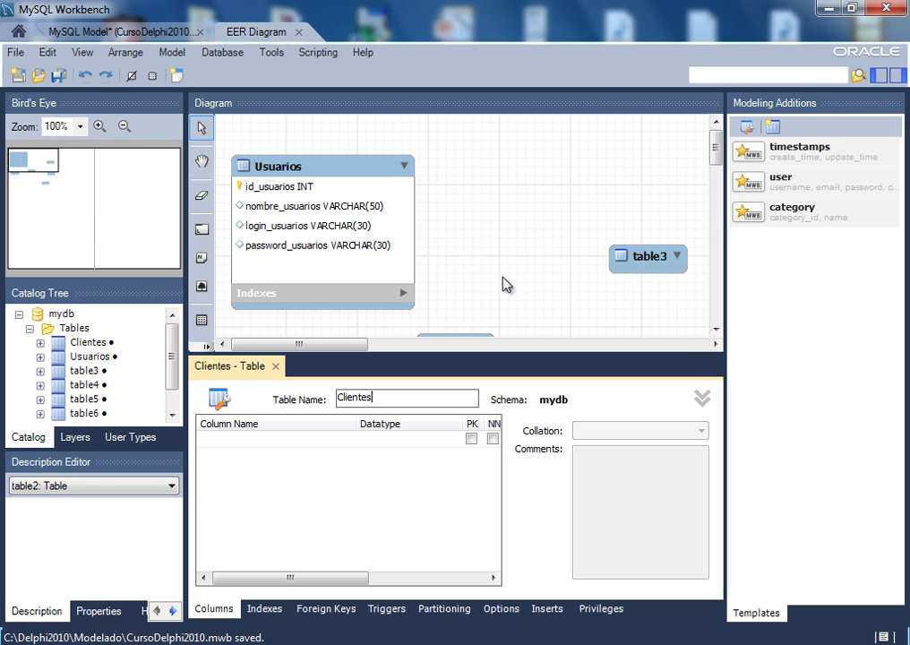
pyautogui.click(367, 526)
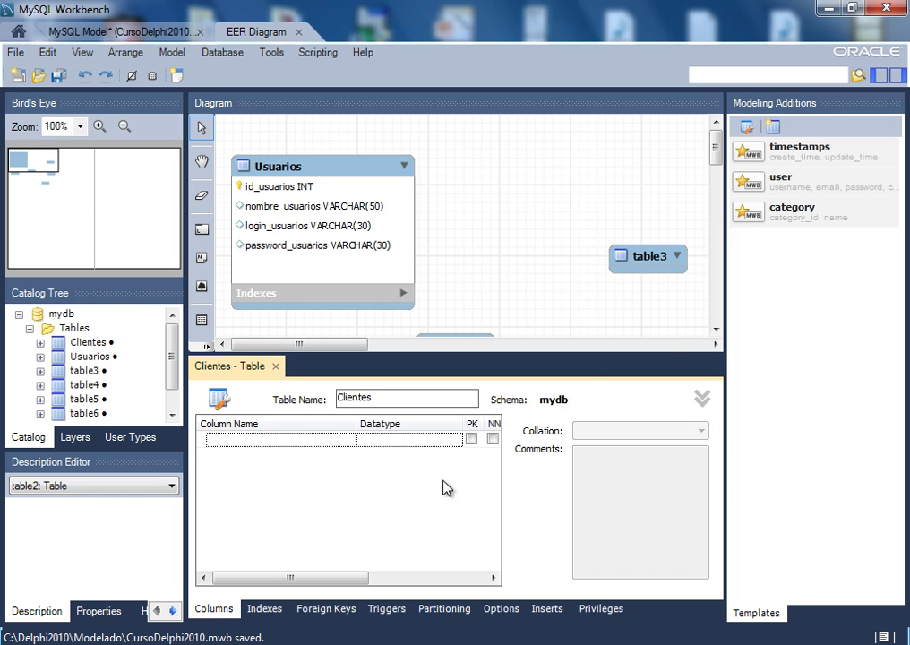